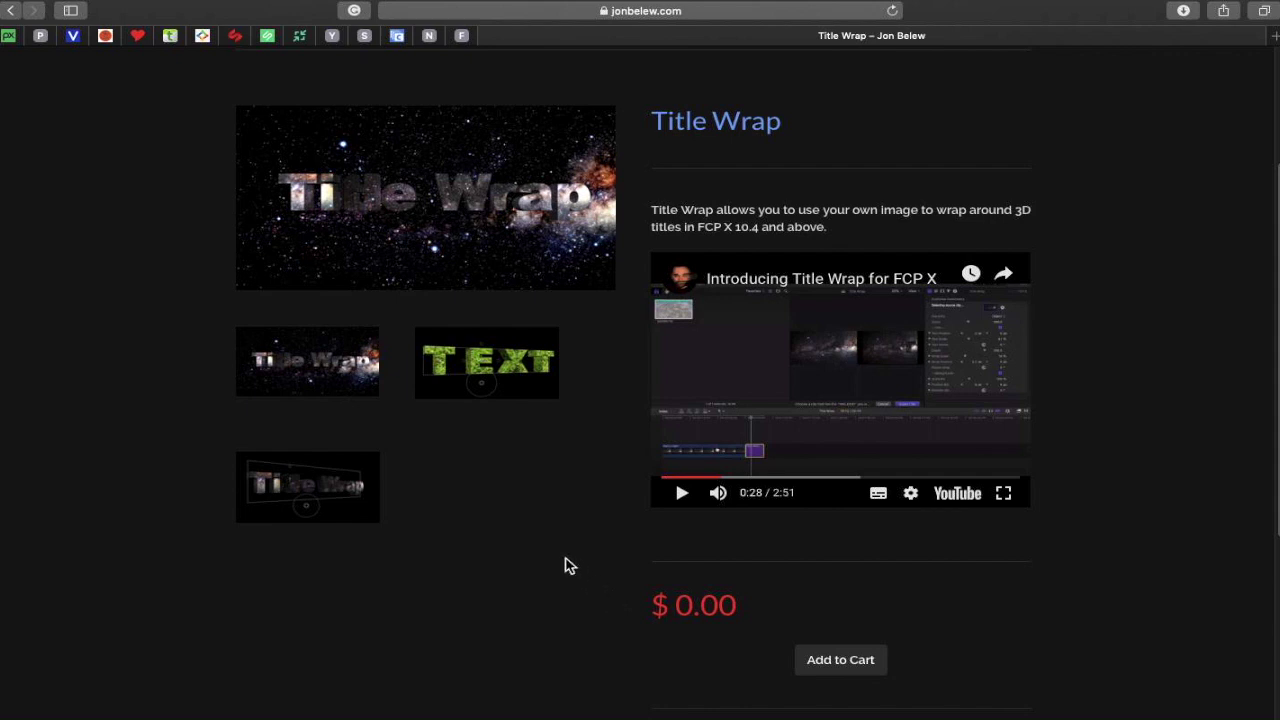
Scroll up on the Title Wrap product page of the Jon Belew store.
{"action": "scroll", "coordinate": [565, 566], "scroll_direction": "up", "scroll_amount": 5}
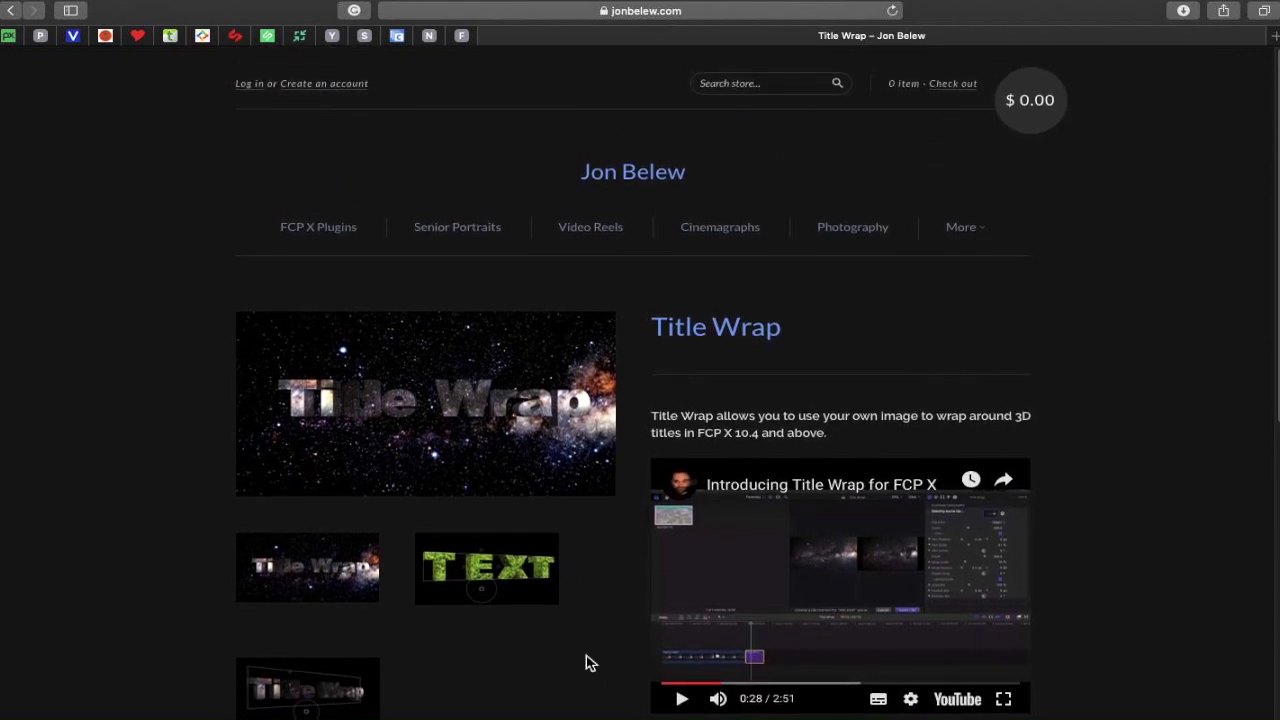
{"action": "scroll", "coordinate": [726, 500], "scroll_direction": "down", "scroll_amount": 8}
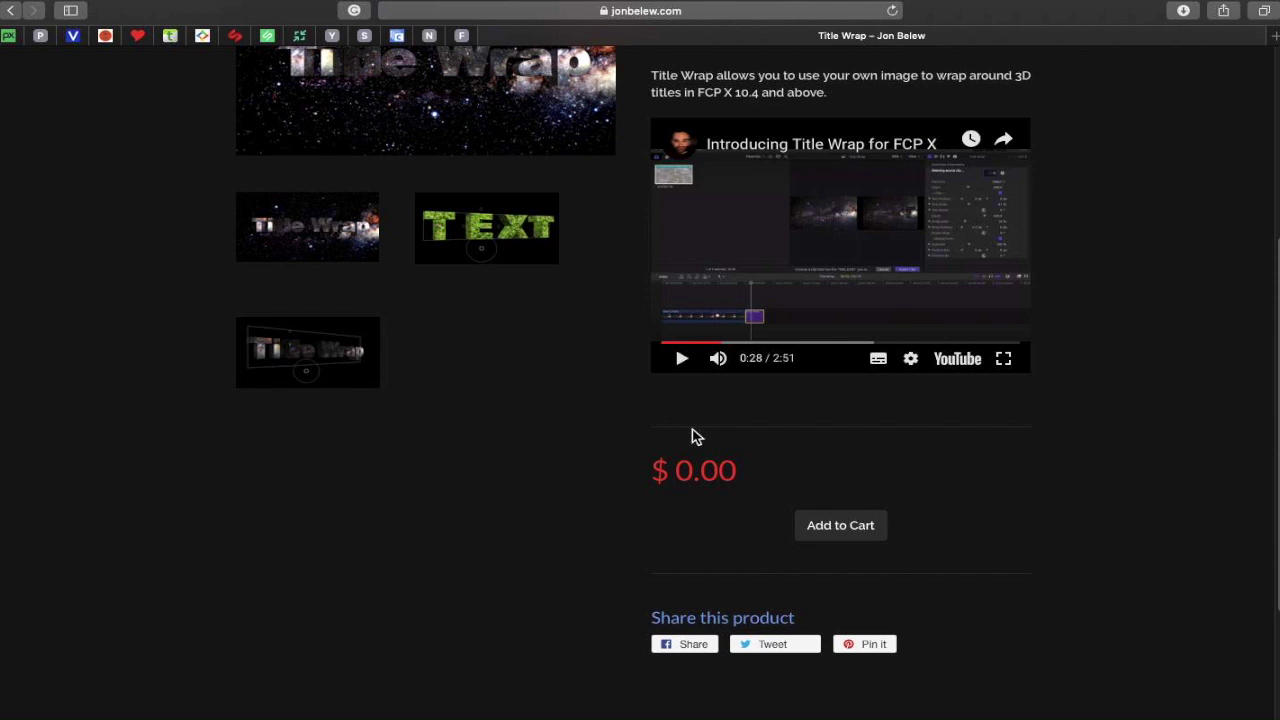
{"action": "scroll", "coordinate": [697, 437], "scroll_direction": "up", "scroll_amount": 5}
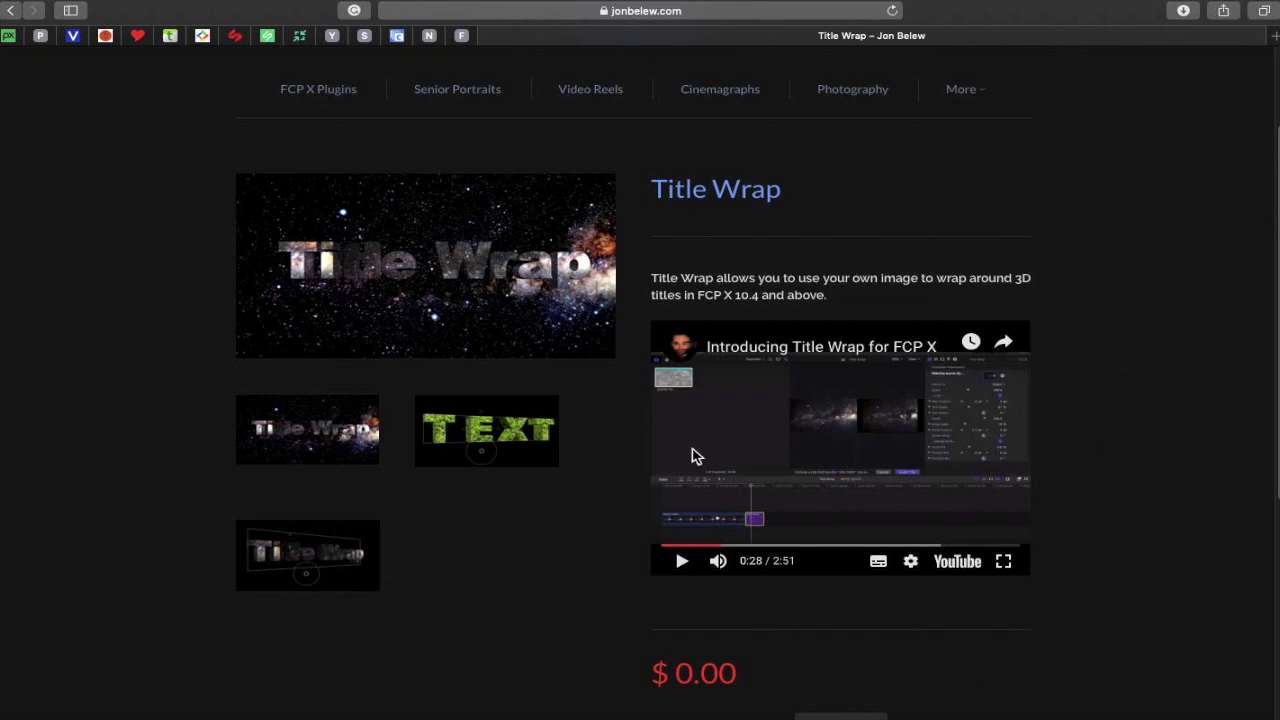
{"action": "scroll", "coordinate": [522, 487], "scroll_direction": "down", "scroll_amount": 3}
{"action": "scroll", "coordinate": [522, 487], "scroll_direction": "down", "scroll_amount": 1}
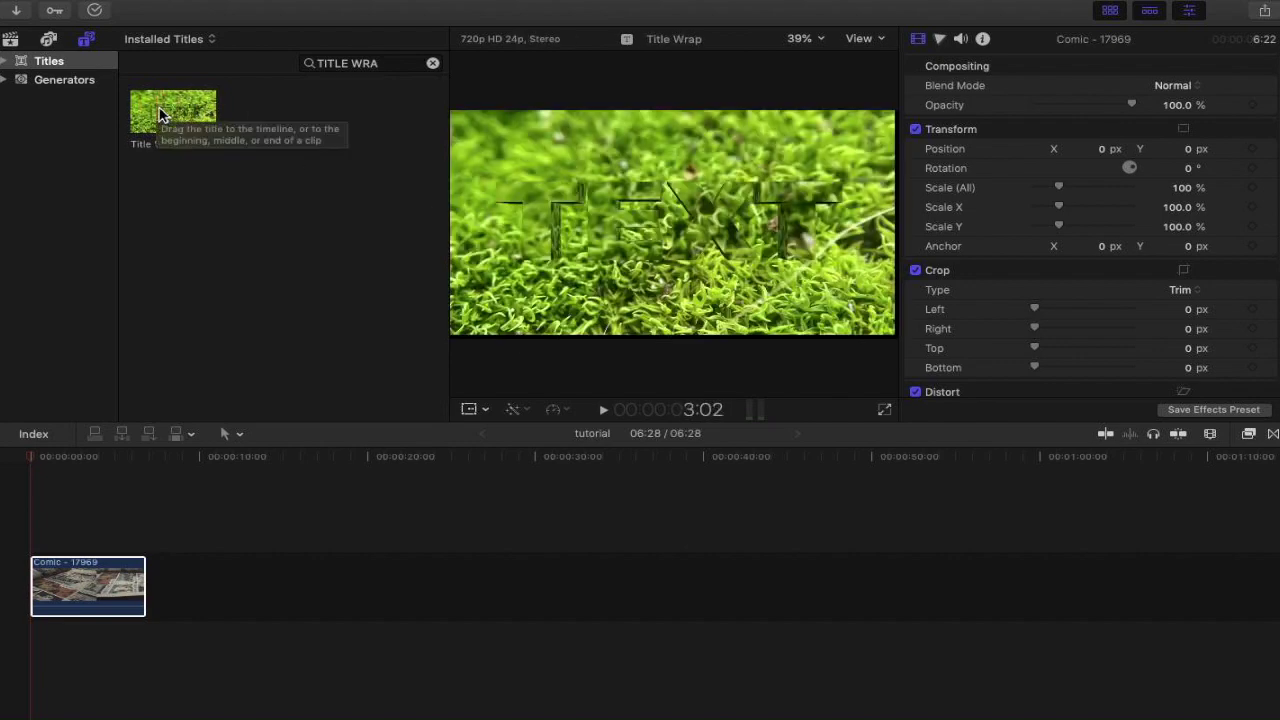
Place Title Wrap after the Comic clip and preview its placeholder 'TEXT' settings.
{"action": "left_click_drag", "start_coordinate": [160, 114], "coordinate": [213, 568]}
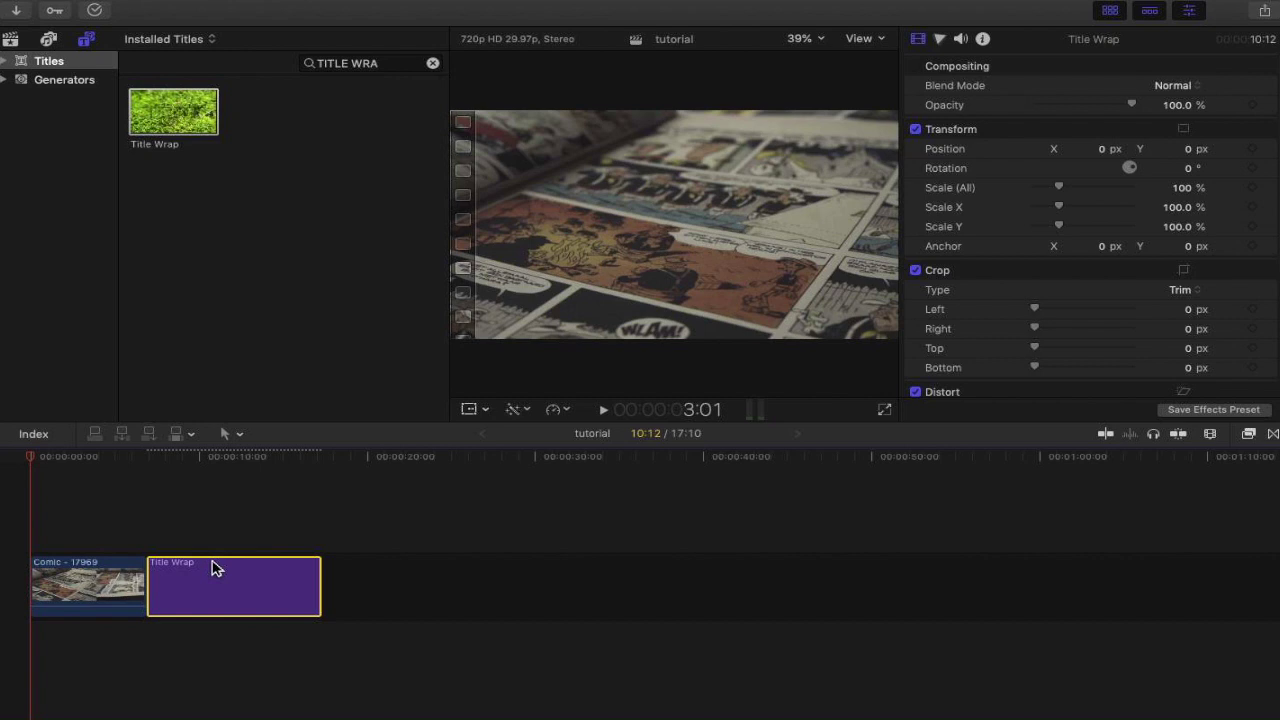
{"action": "left_click", "coordinate": [213, 568]}
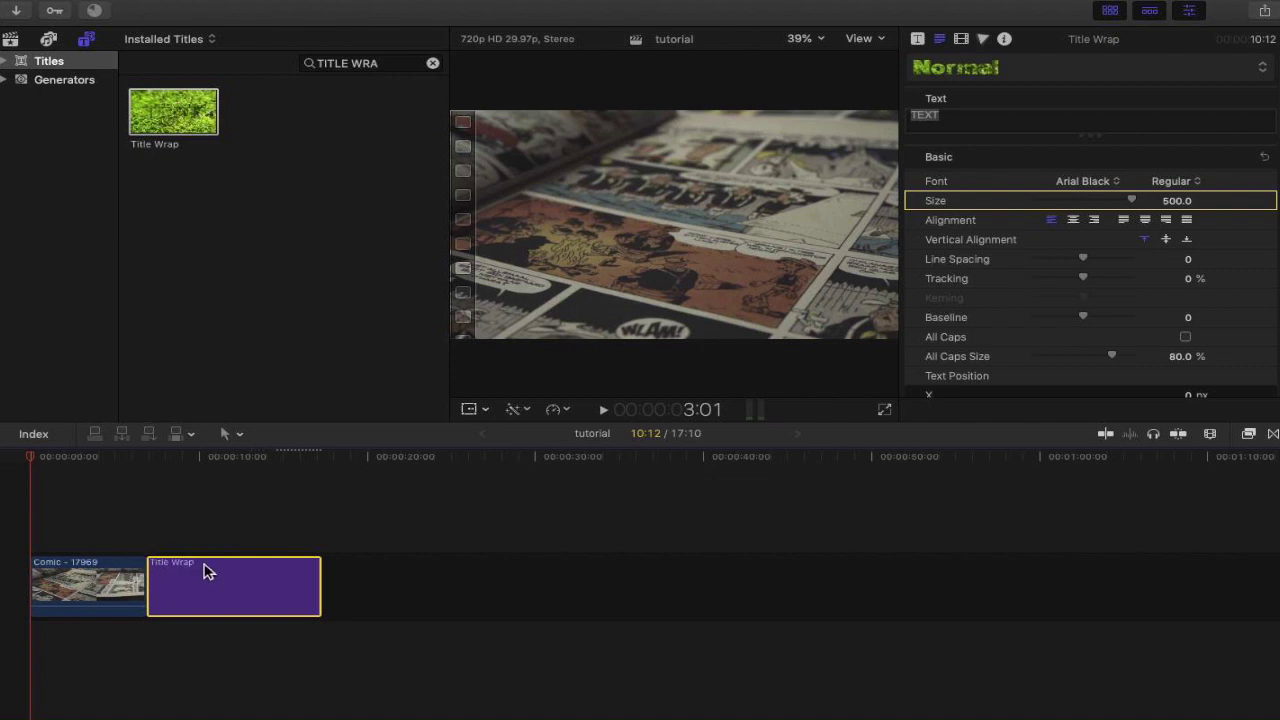
{"action": "left_click", "coordinate": [224, 490]}
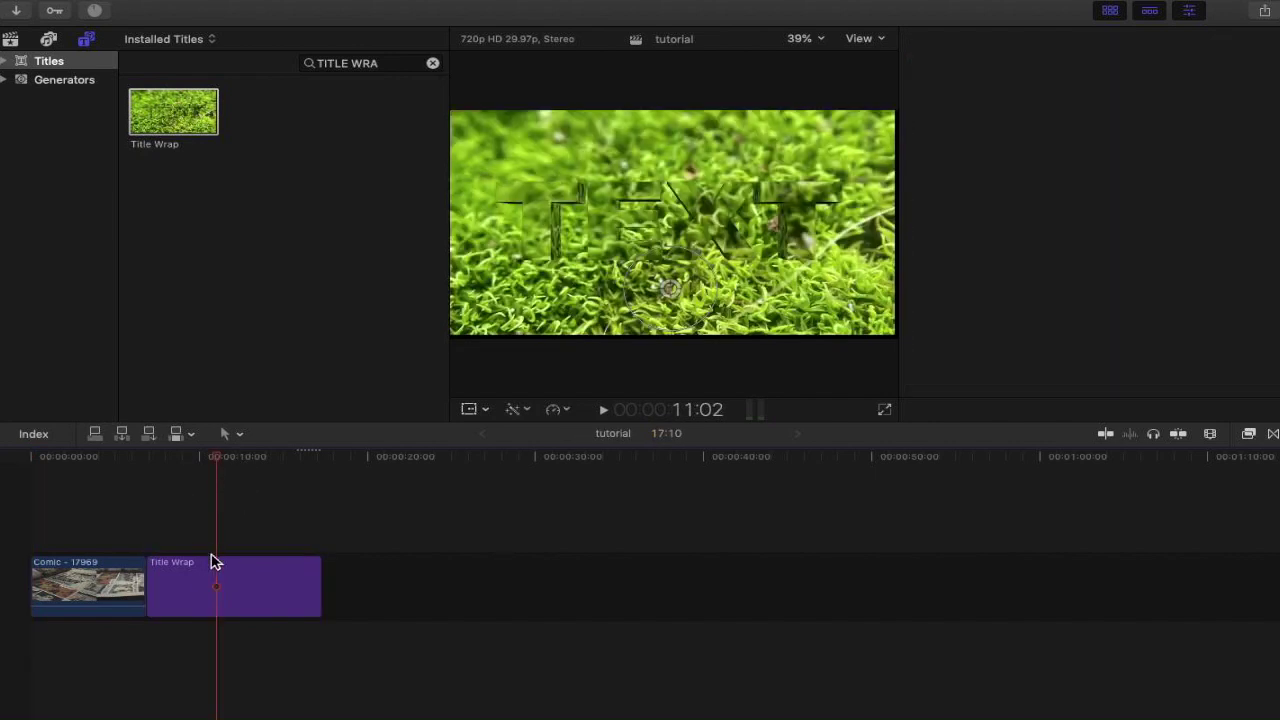
{"action": "left_click", "coordinate": [200, 580]}
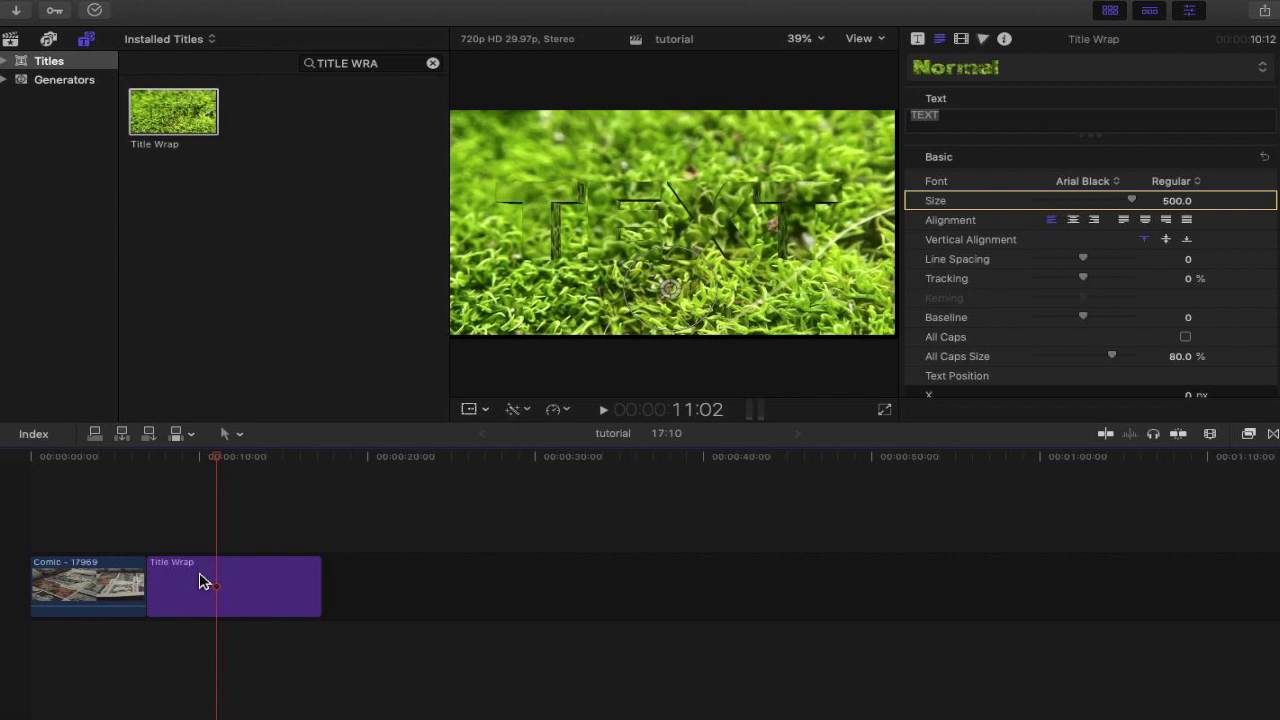
{"action": "left_click", "coordinate": [224, 578]}
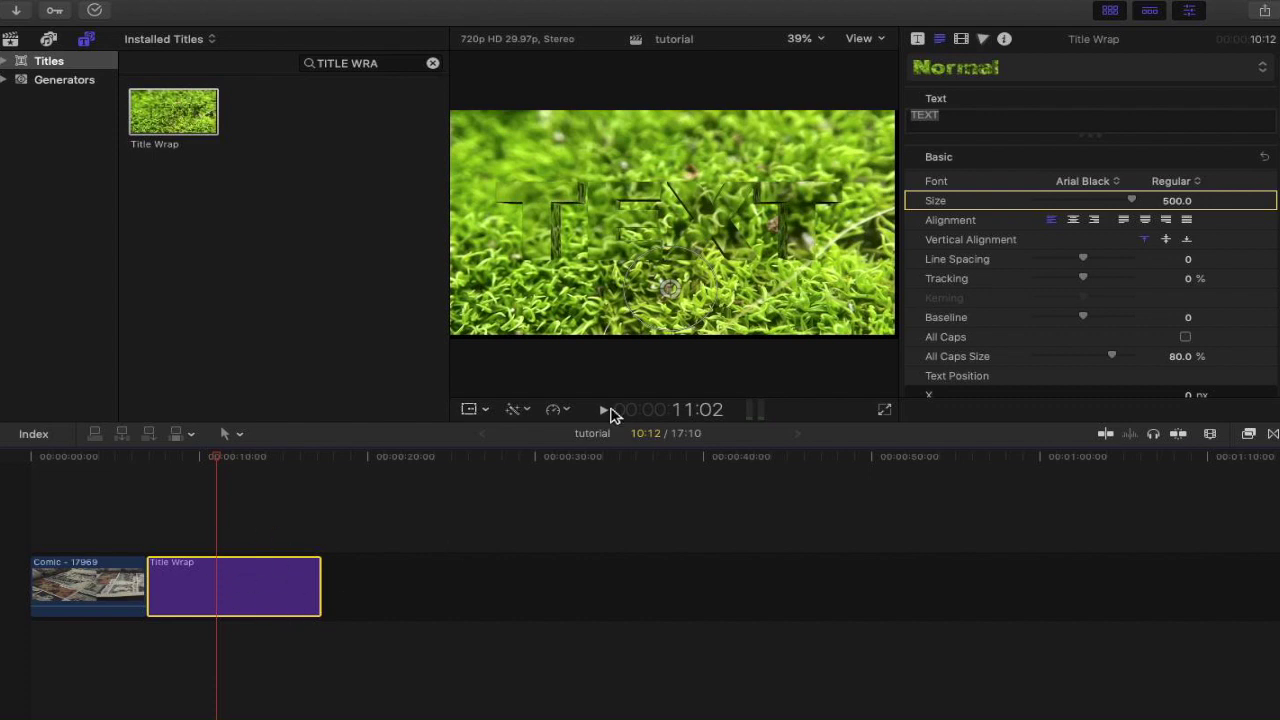
{"action": "scroll", "coordinate": [1024, 158], "scroll_direction": "down", "scroll_amount": 5}
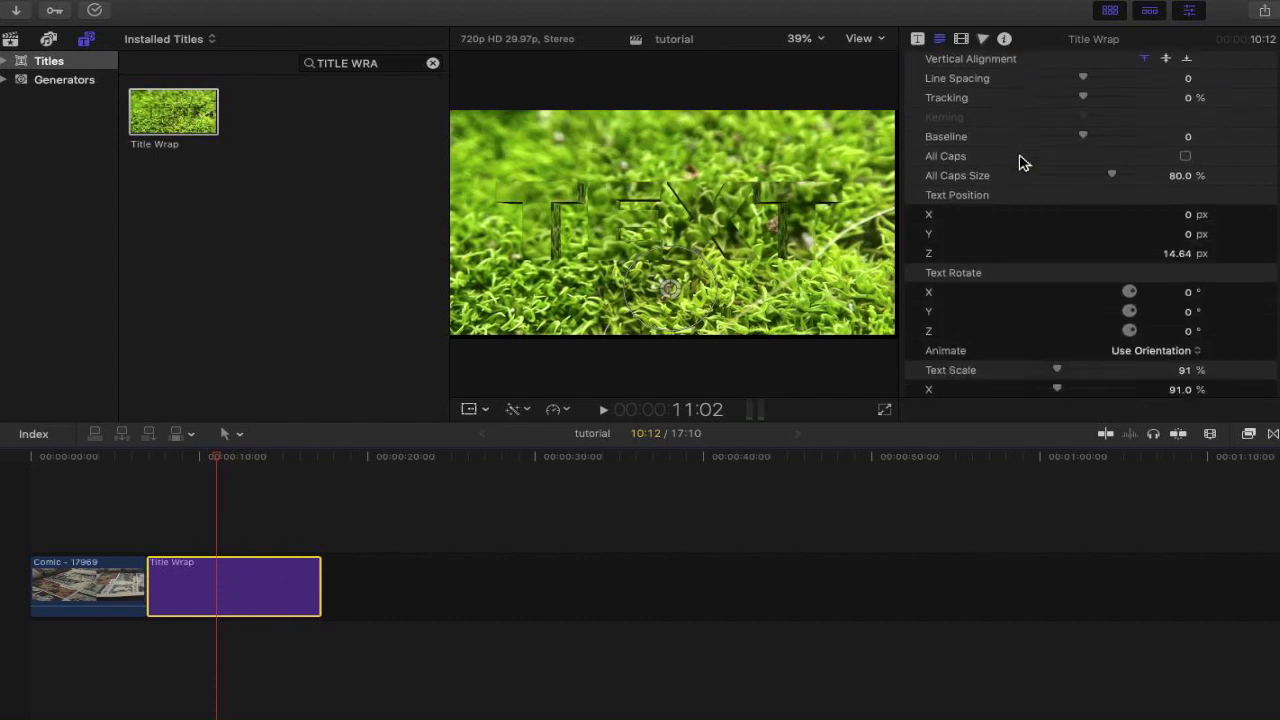
{"action": "scroll", "coordinate": [1024, 163], "scroll_direction": "down", "scroll_amount": 5}
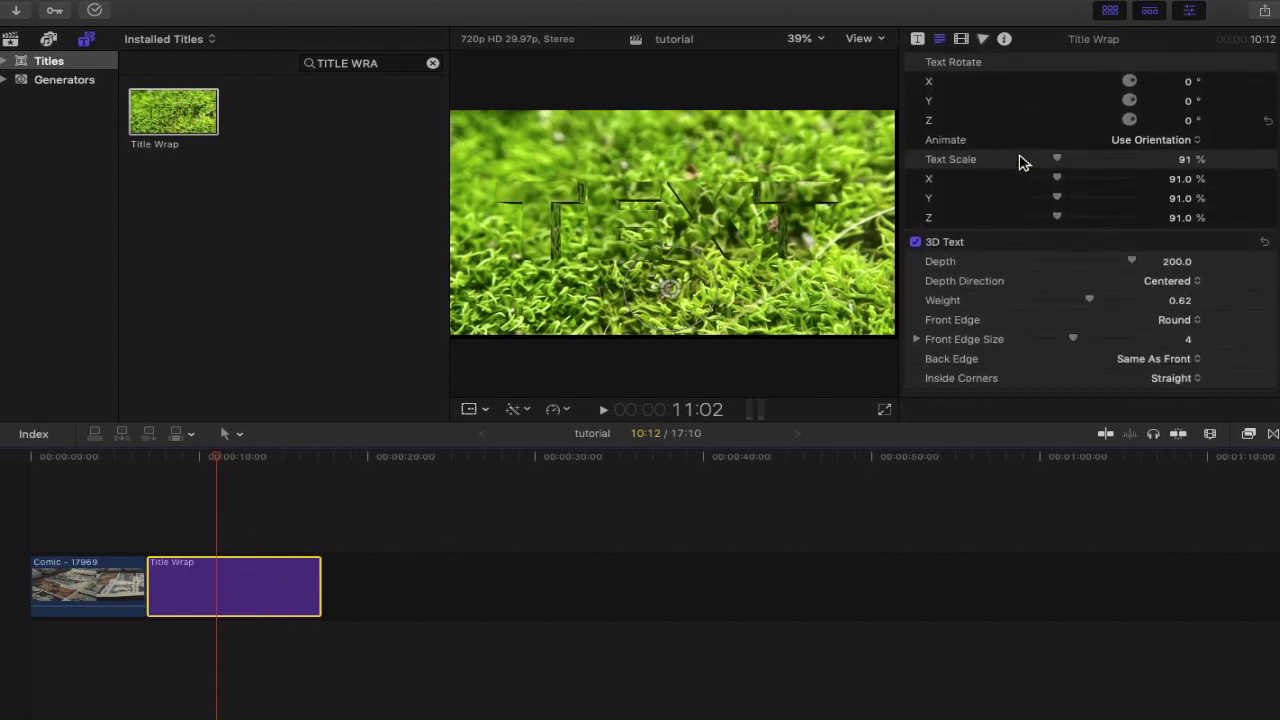
{"action": "scroll", "coordinate": [1024, 163], "scroll_direction": "down", "scroll_amount": 5}
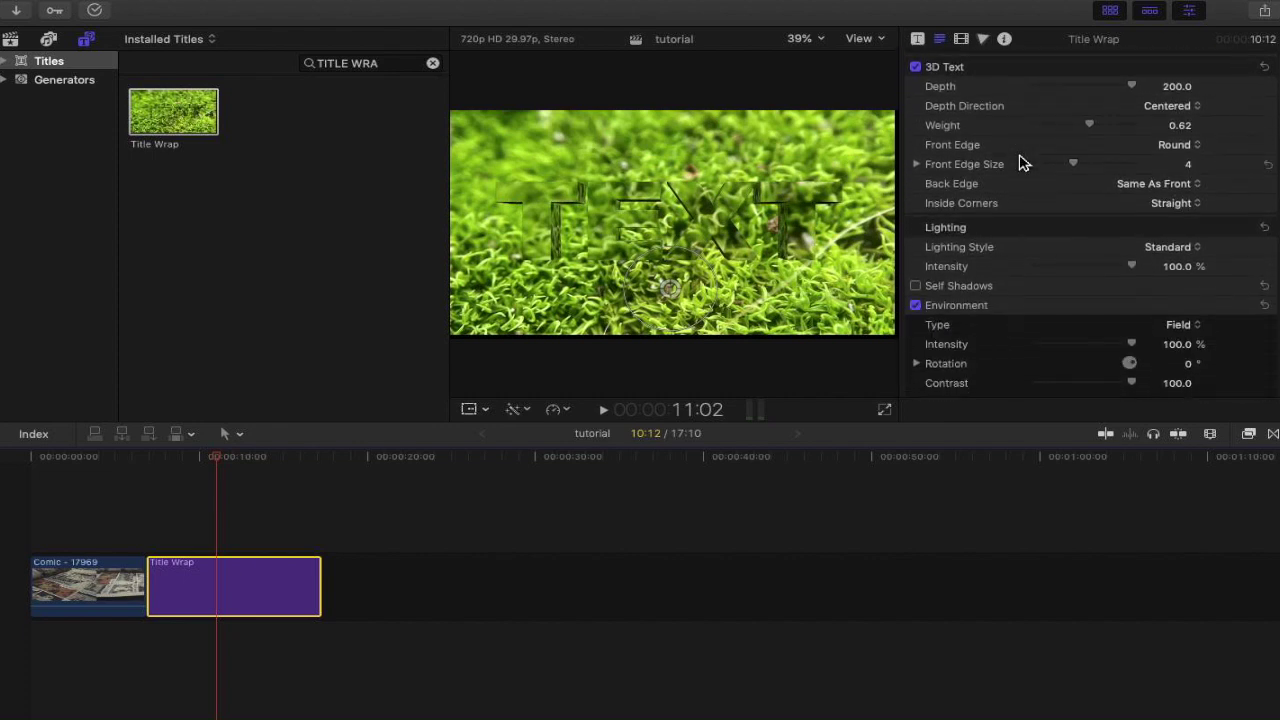
{"action": "scroll", "coordinate": [968, 106], "scroll_direction": "down", "scroll_amount": 5}
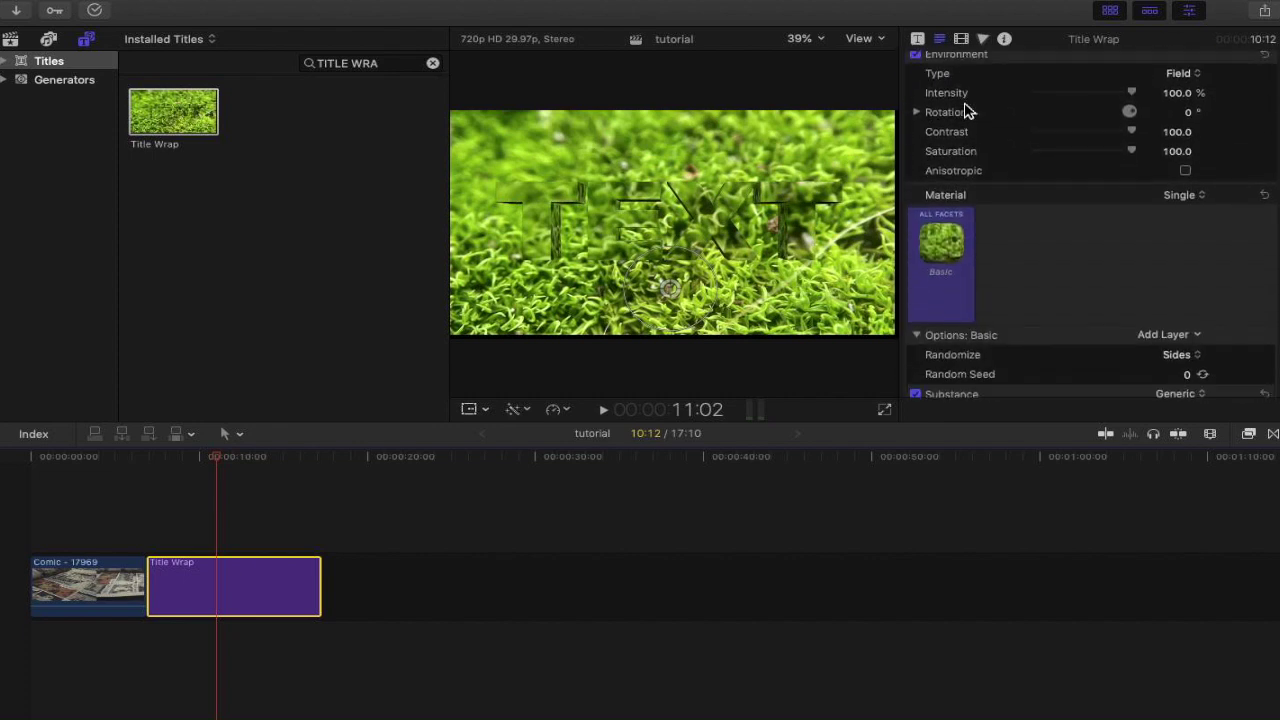
{"action": "scroll", "coordinate": [1006, 266], "scroll_direction": "down", "scroll_amount": 5}
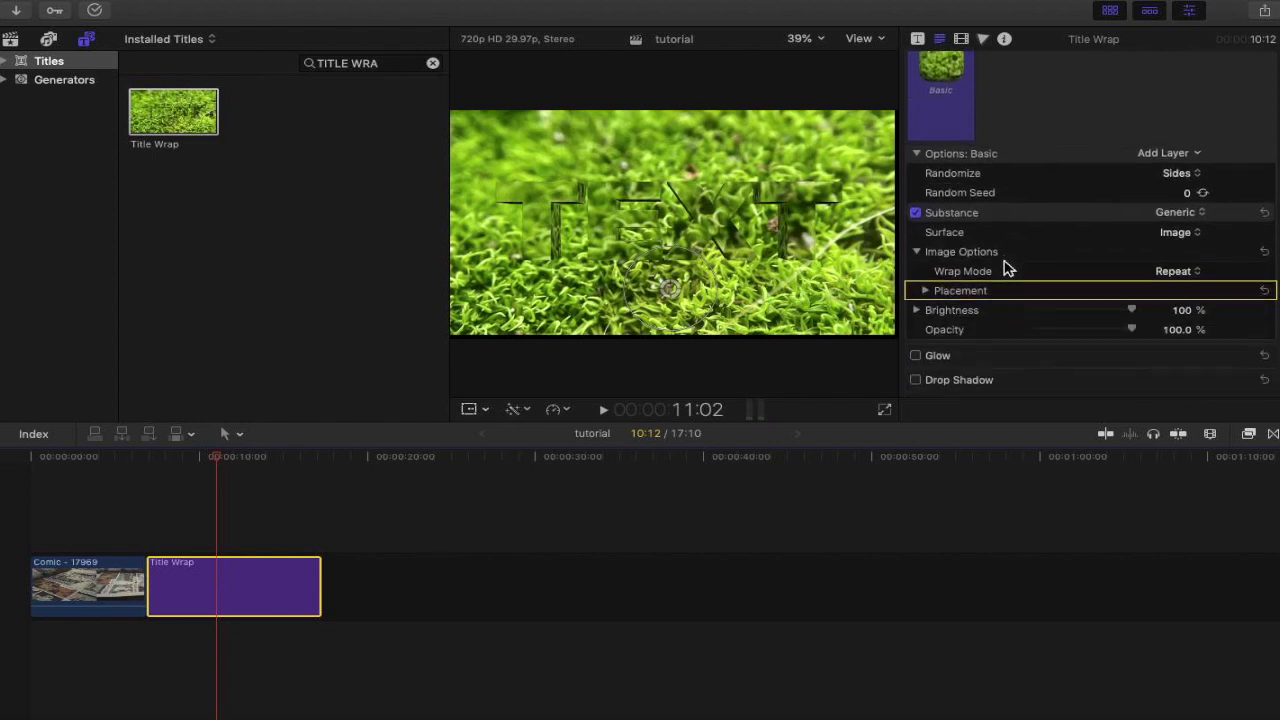
{"action": "mouse_move", "coordinate": [1106, 306]}
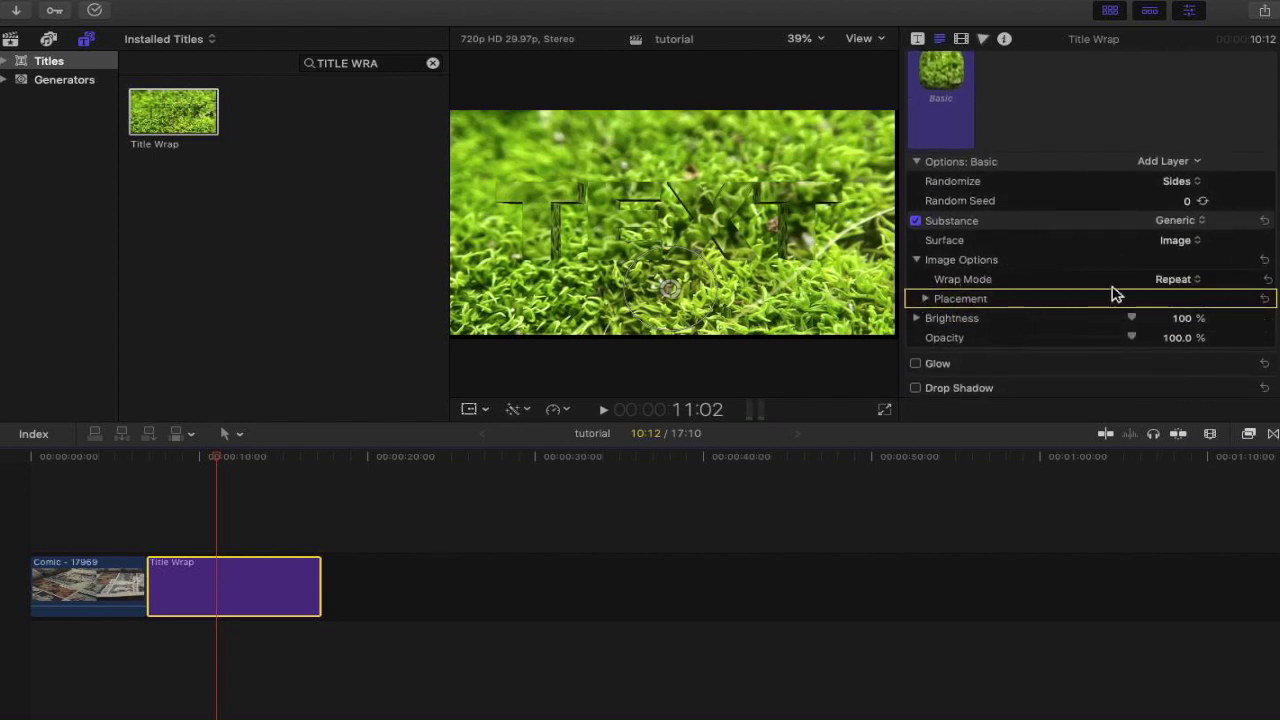
{"action": "left_click", "coordinate": [1196, 242]}
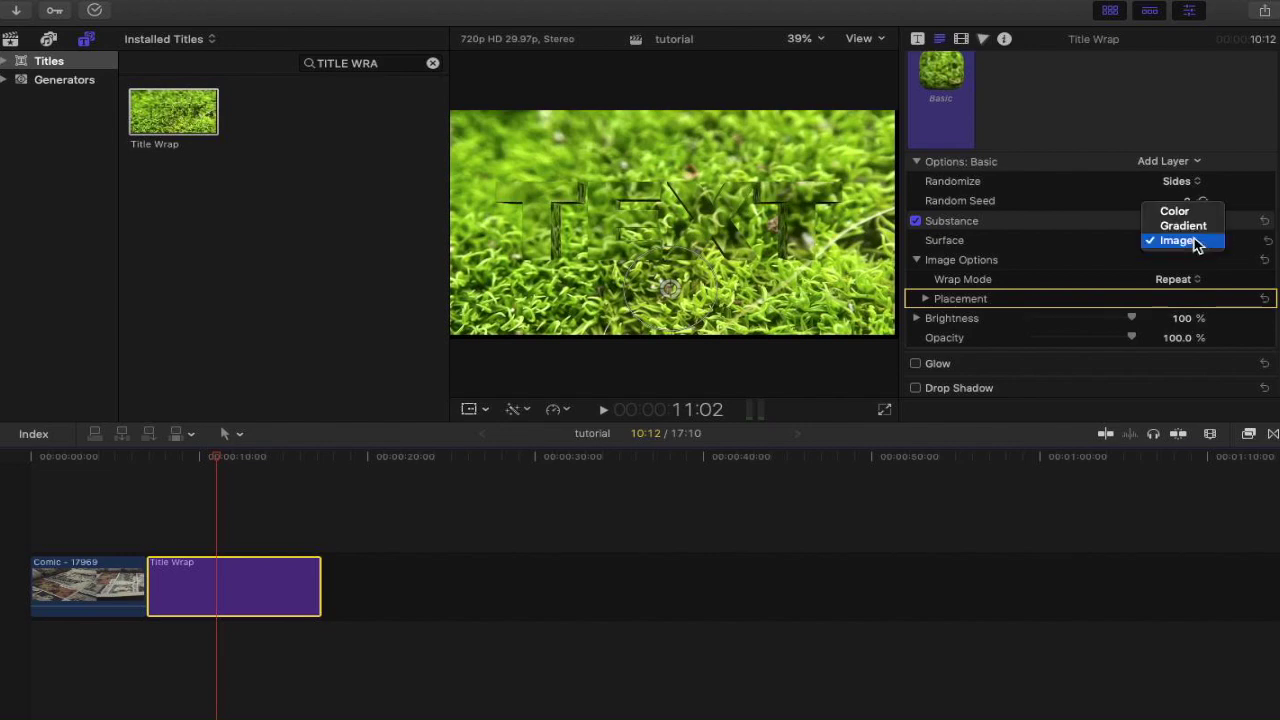
{"action": "left_click", "coordinate": [1190, 244]}
{"action": "scroll", "coordinate": [994, 217], "scroll_direction": "up", "scroll_amount": 15}
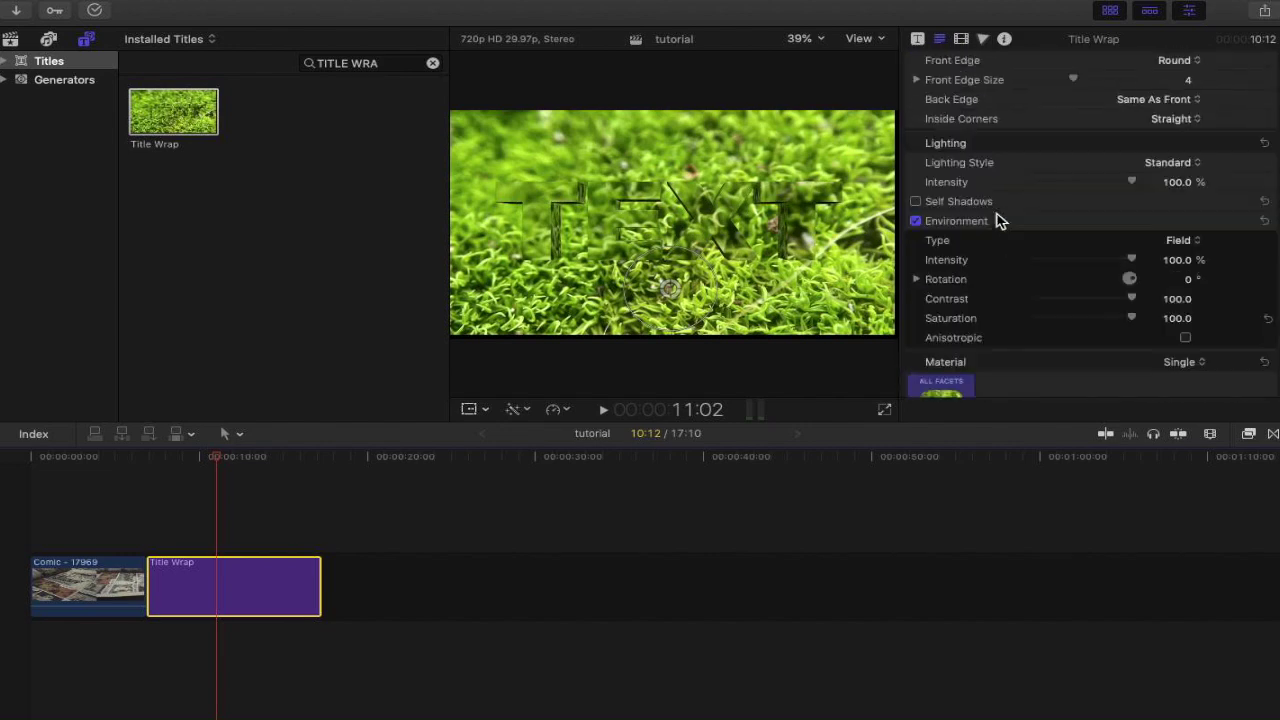
{"action": "left_click", "coordinate": [917, 39]}
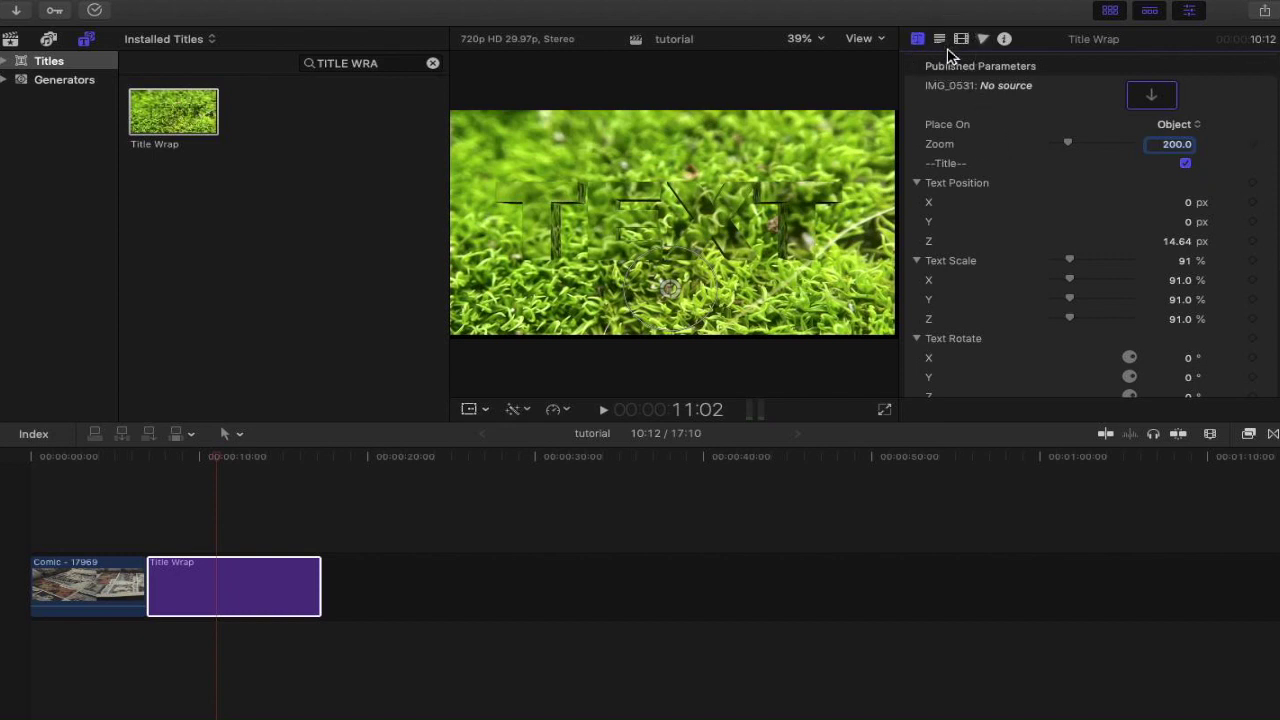
Check the Video, Color and Info inspector tabs, then return to the Title tab's Published Parameters.
{"action": "key", "text": "ctrl+Tab"}
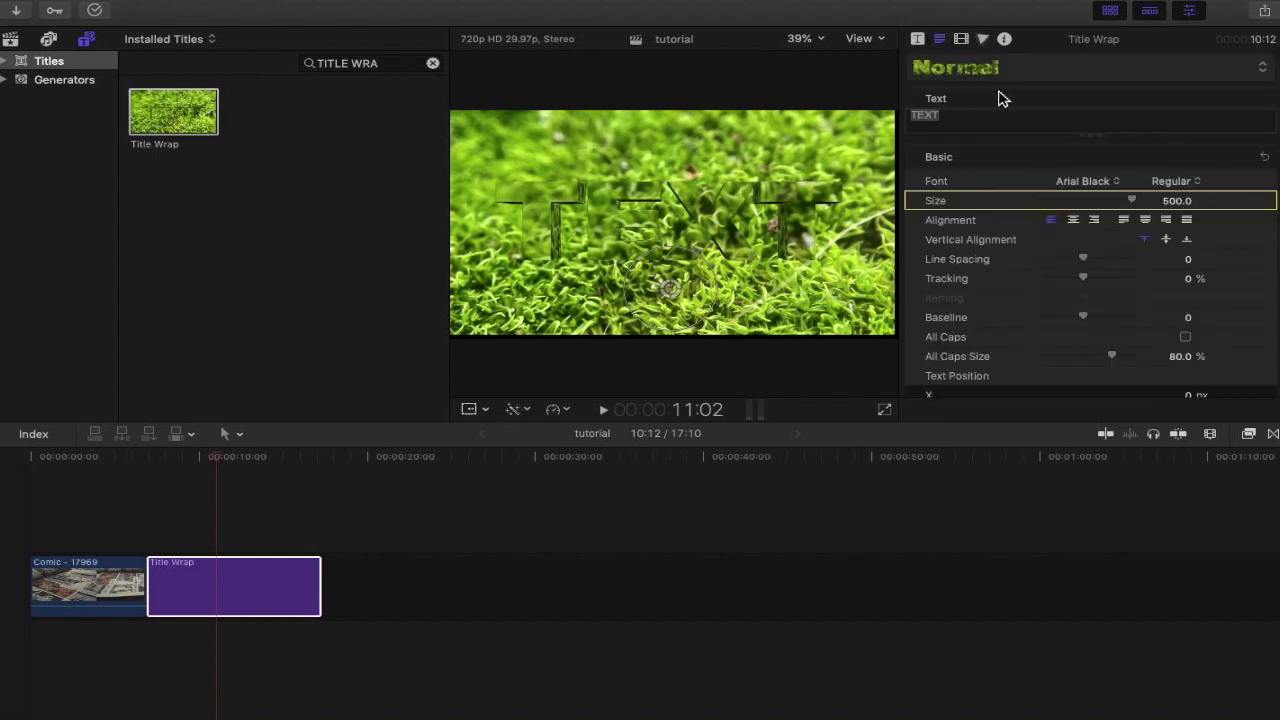
{"action": "left_click", "coordinate": [962, 39]}
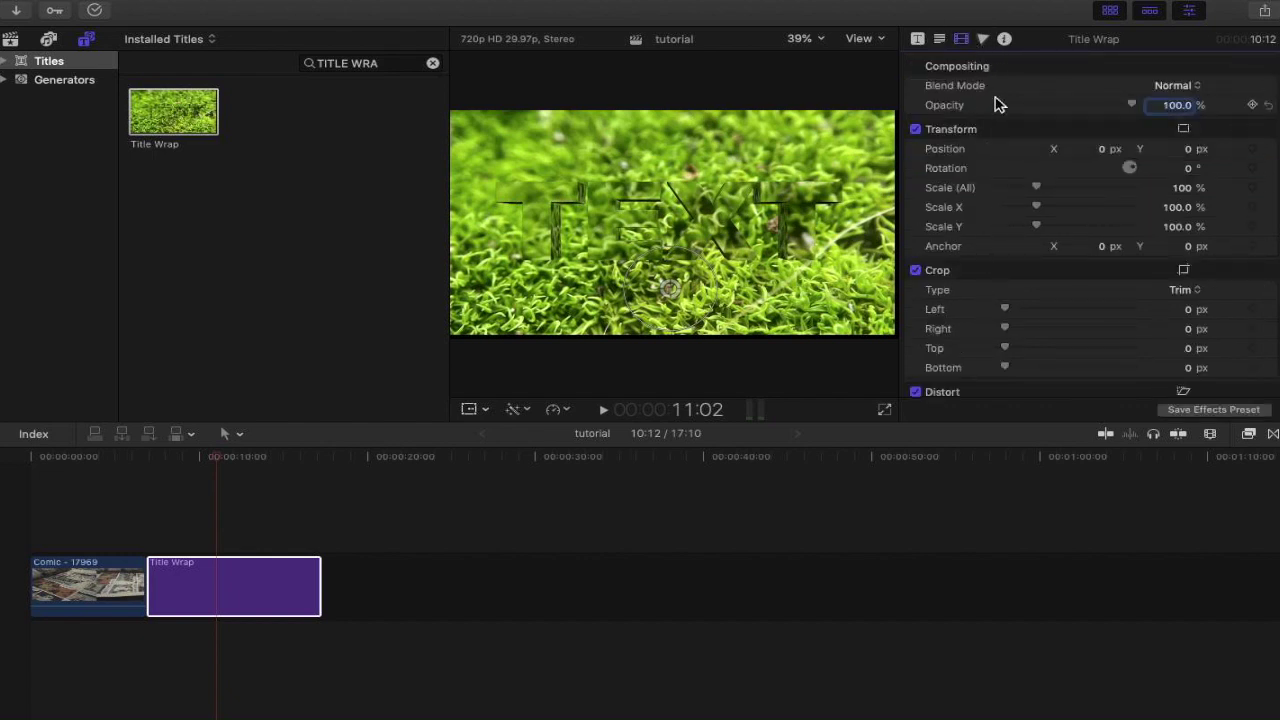
{"action": "left_click", "coordinate": [986, 41]}
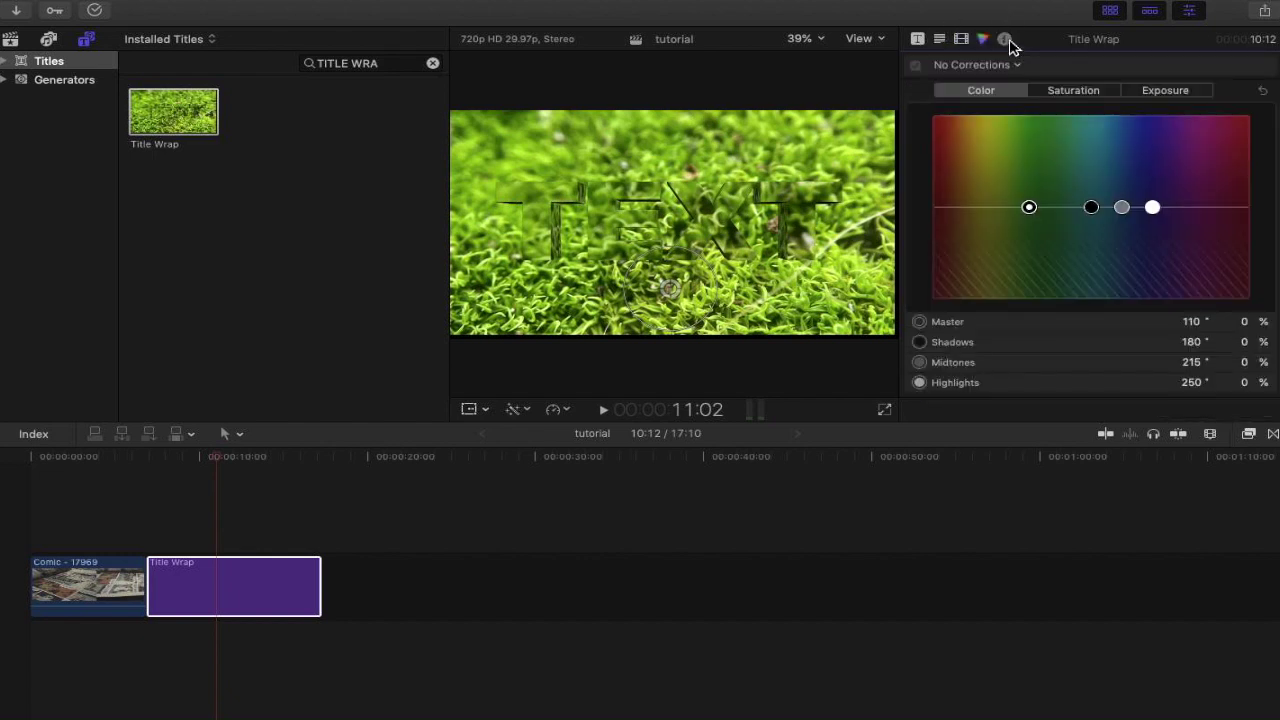
{"action": "left_click", "coordinate": [1005, 40]}
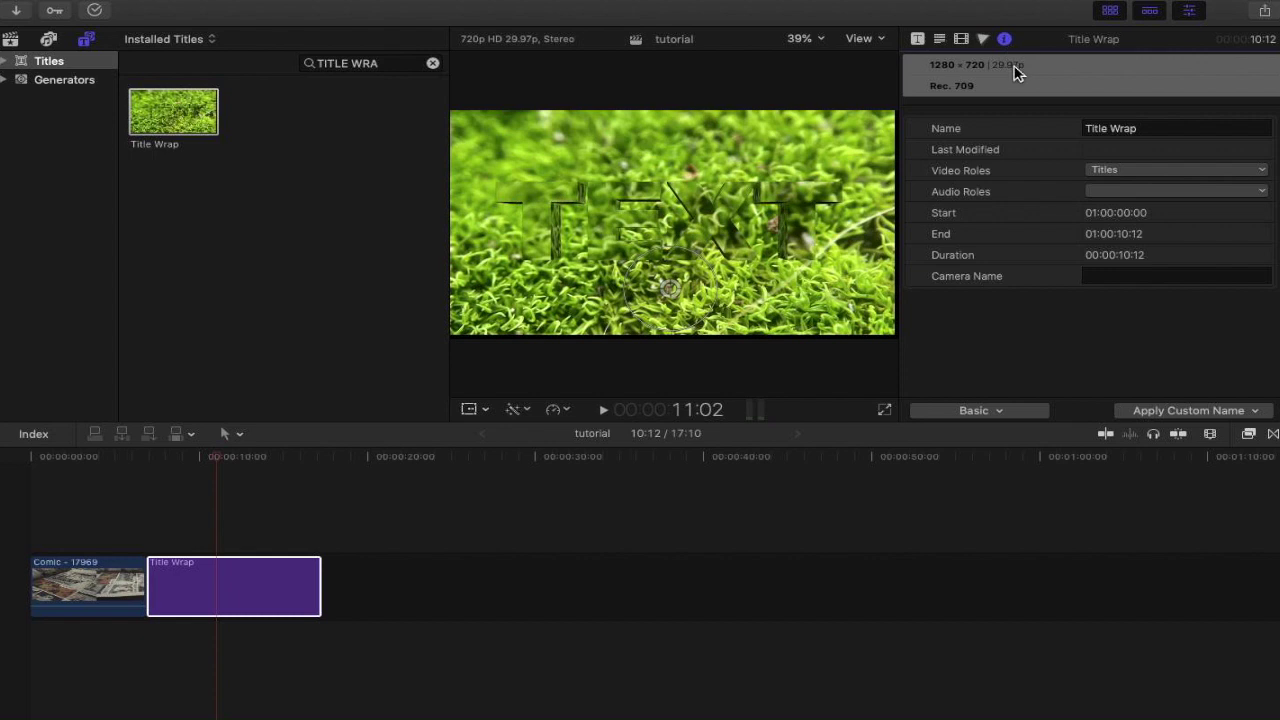
{"action": "left_click", "coordinate": [918, 40]}
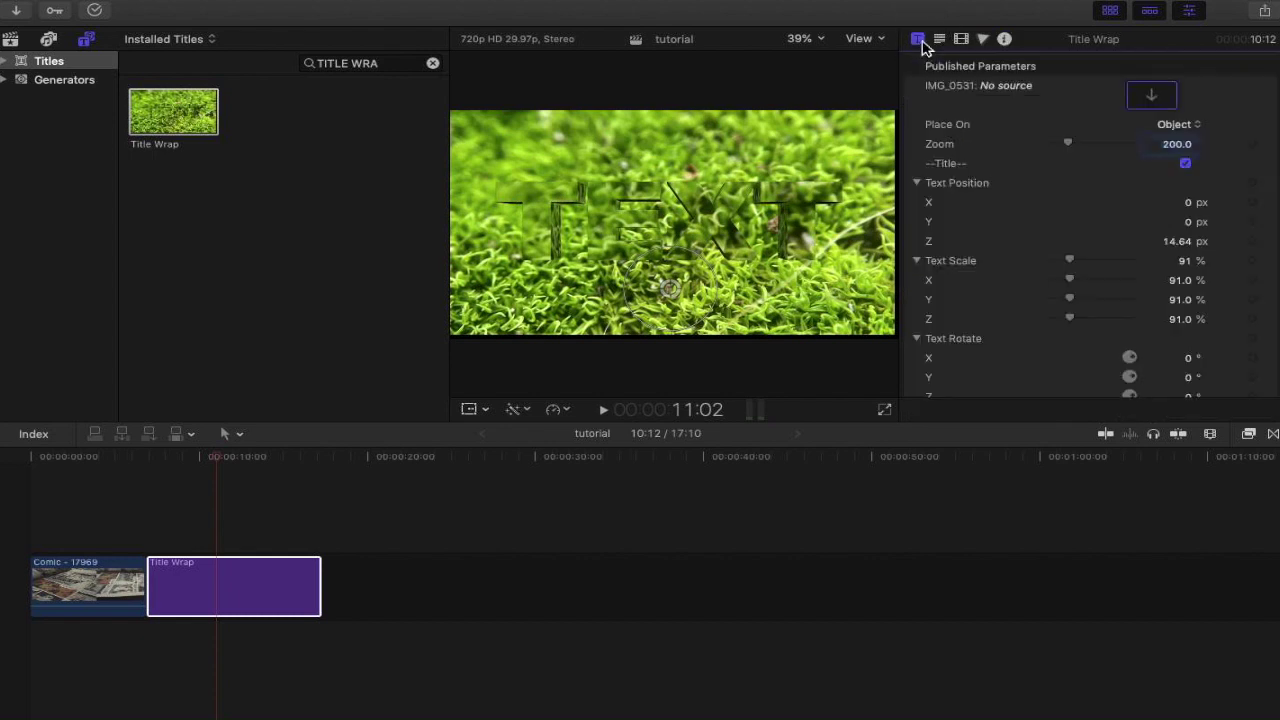
{"action": "left_click", "coordinate": [1152, 96]}
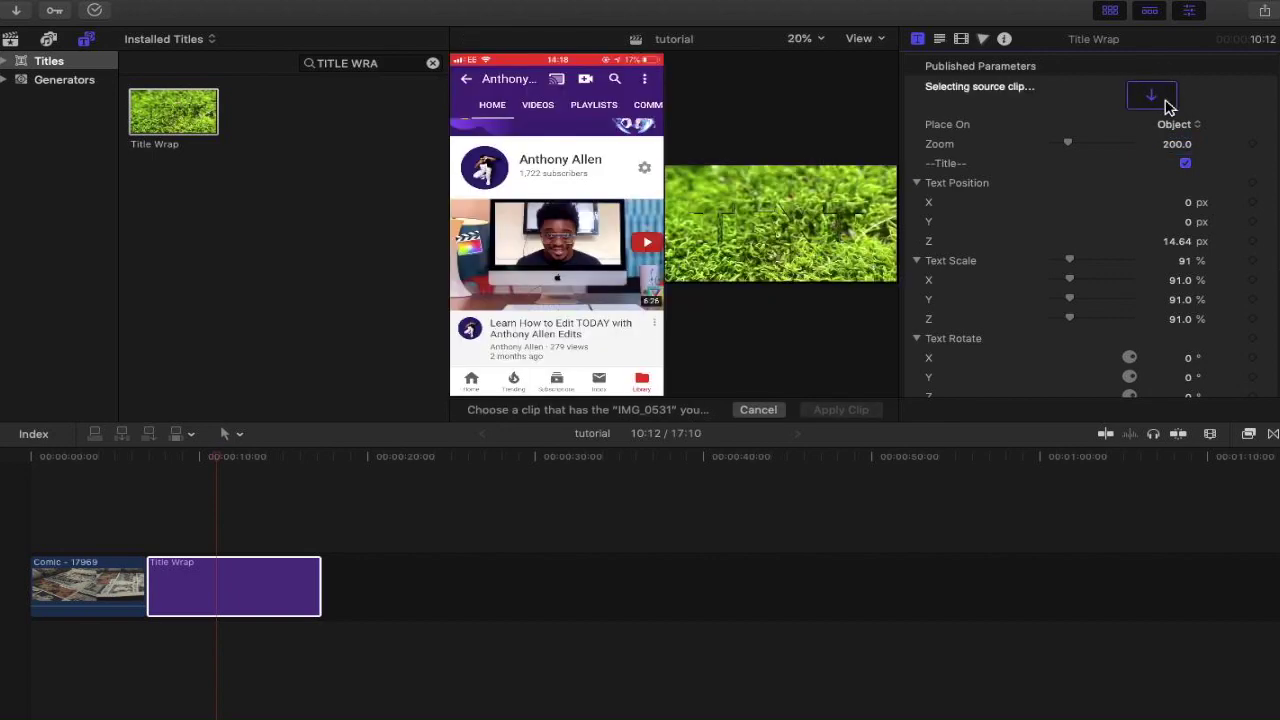
Apply the Comic - 17969 clip as the IMG_0531 wrap image for the TEXT letters.
{"action": "left_click", "coordinate": [88, 586]}
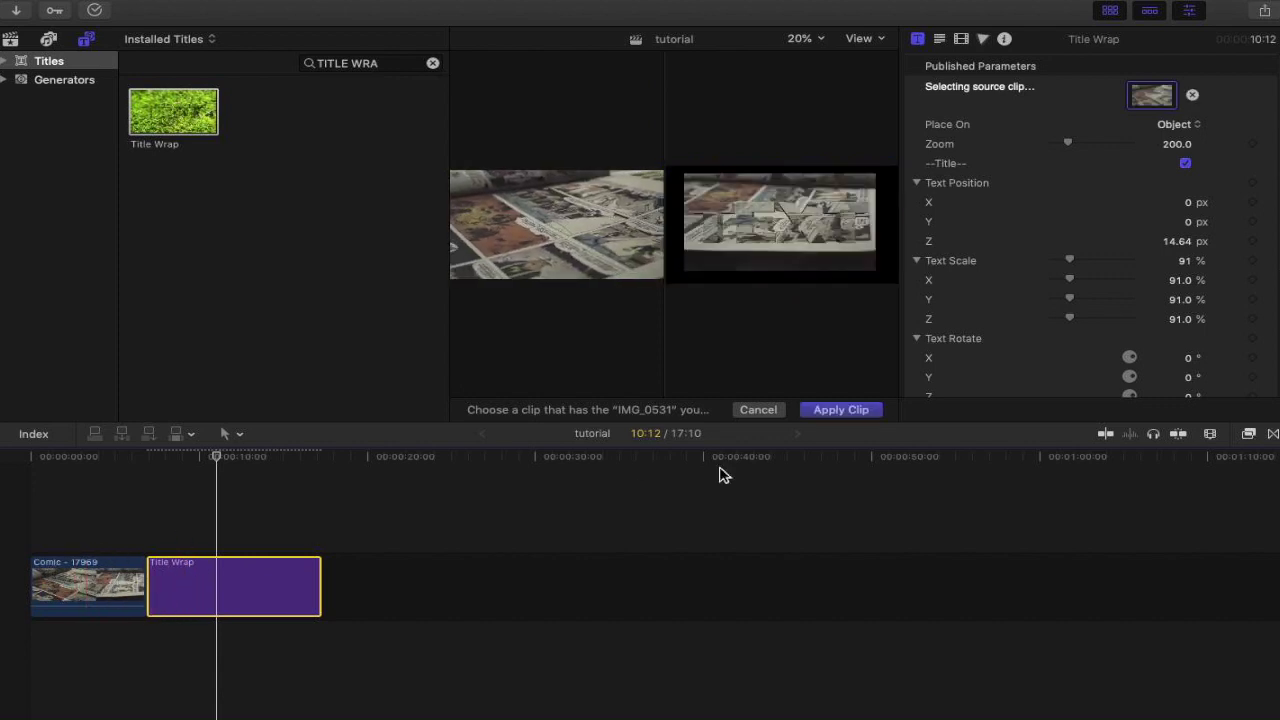
{"action": "left_click", "coordinate": [841, 410]}
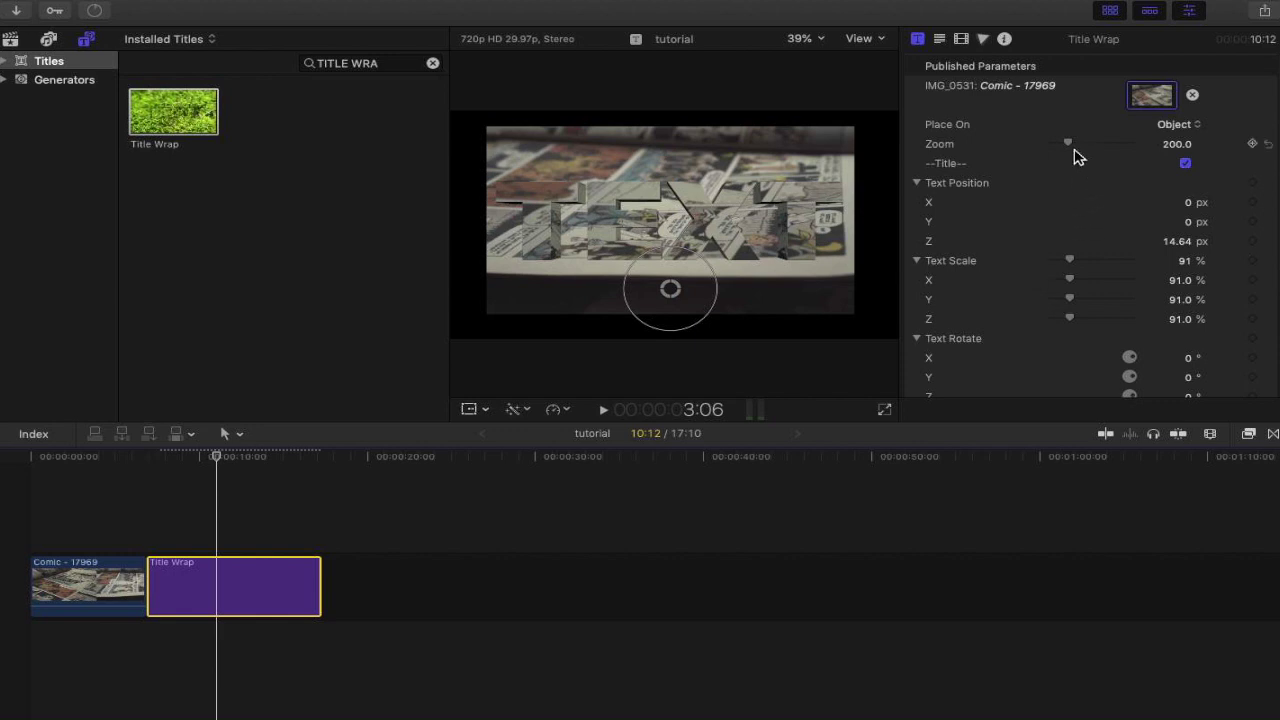
{"action": "left_click", "coordinate": [1175, 124]}
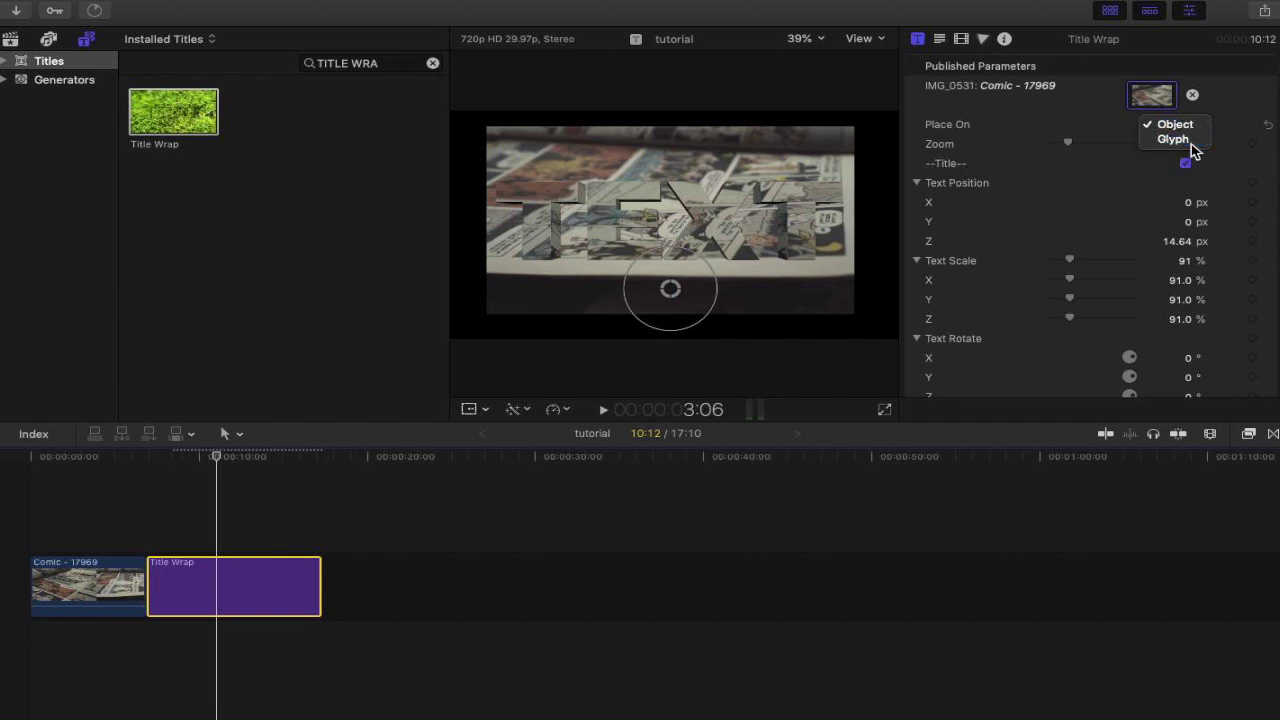
{"action": "key", "text": "Escape"}
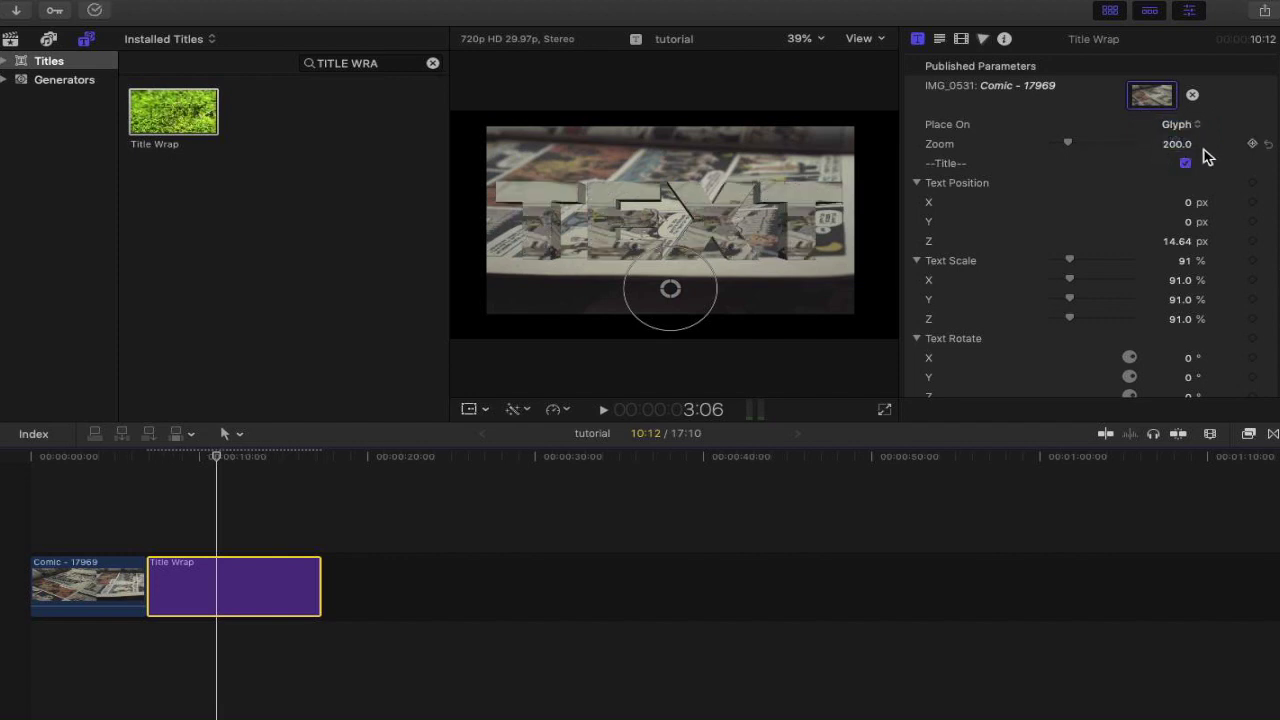
{"action": "left_click_drag", "start_coordinate": [221, 472], "coordinate": [183, 500]}
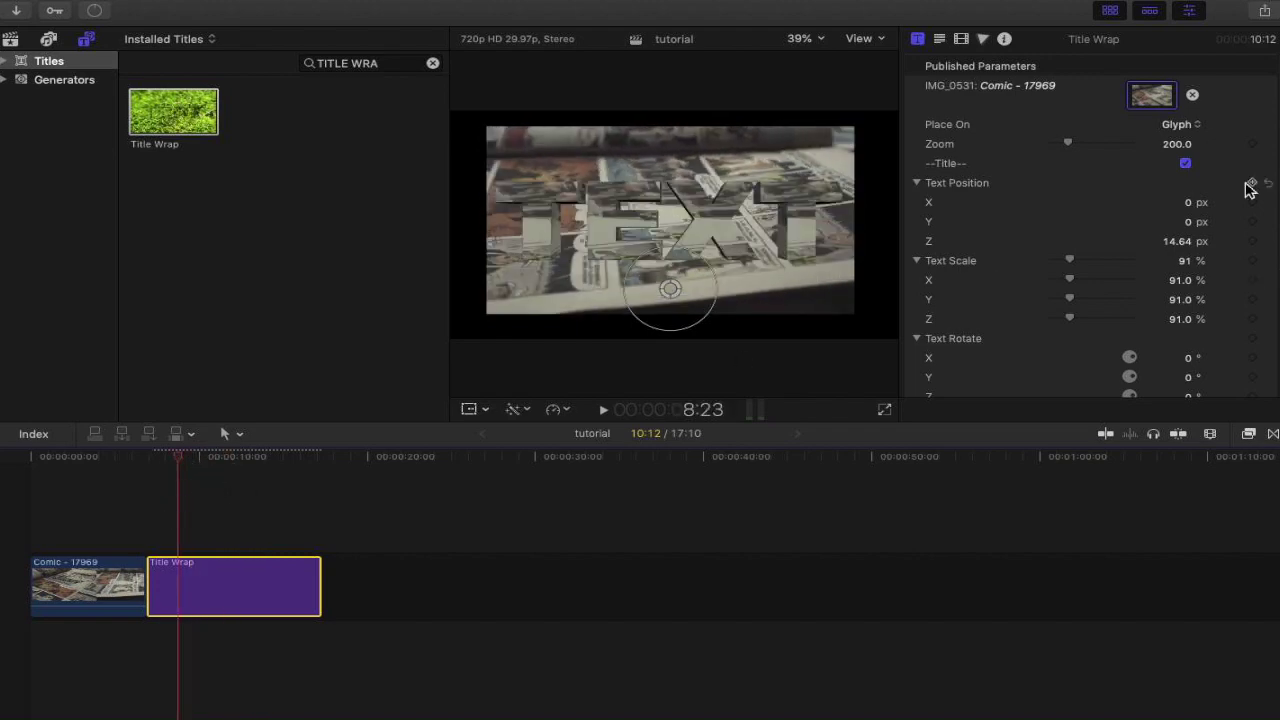
{"action": "left_click", "coordinate": [1188, 126]}
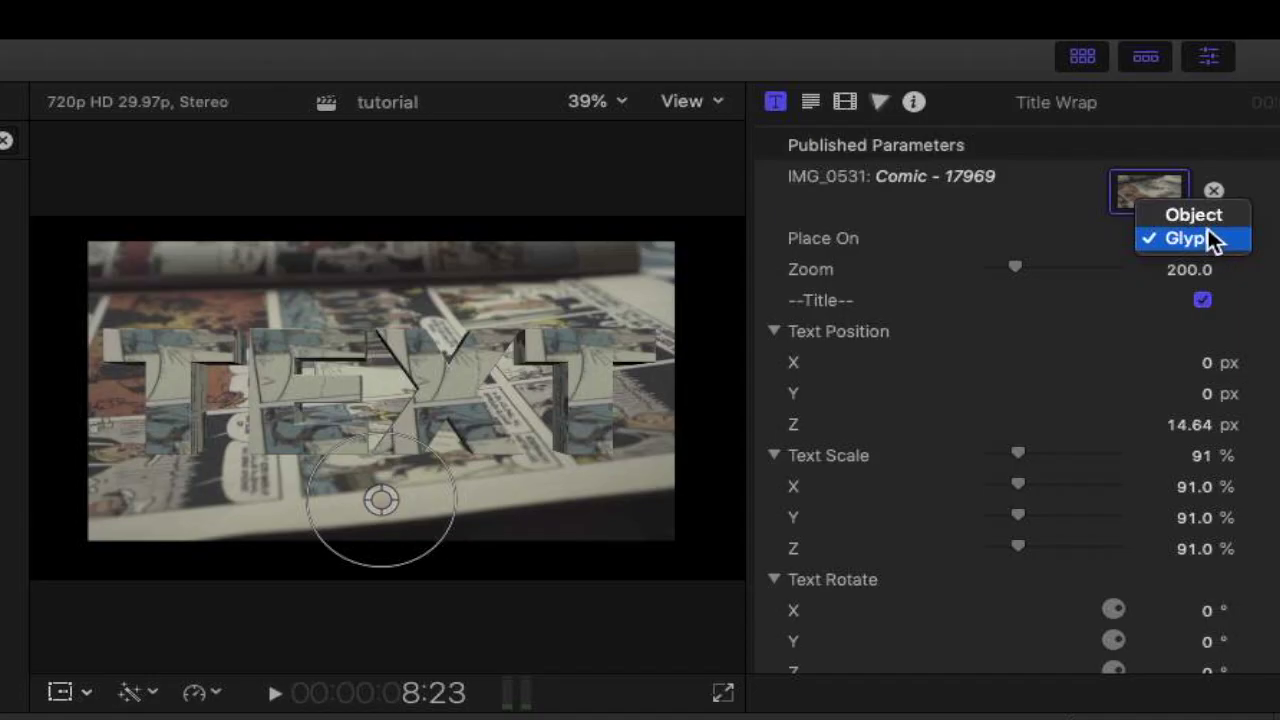
{"action": "left_click", "coordinate": [1205, 216]}
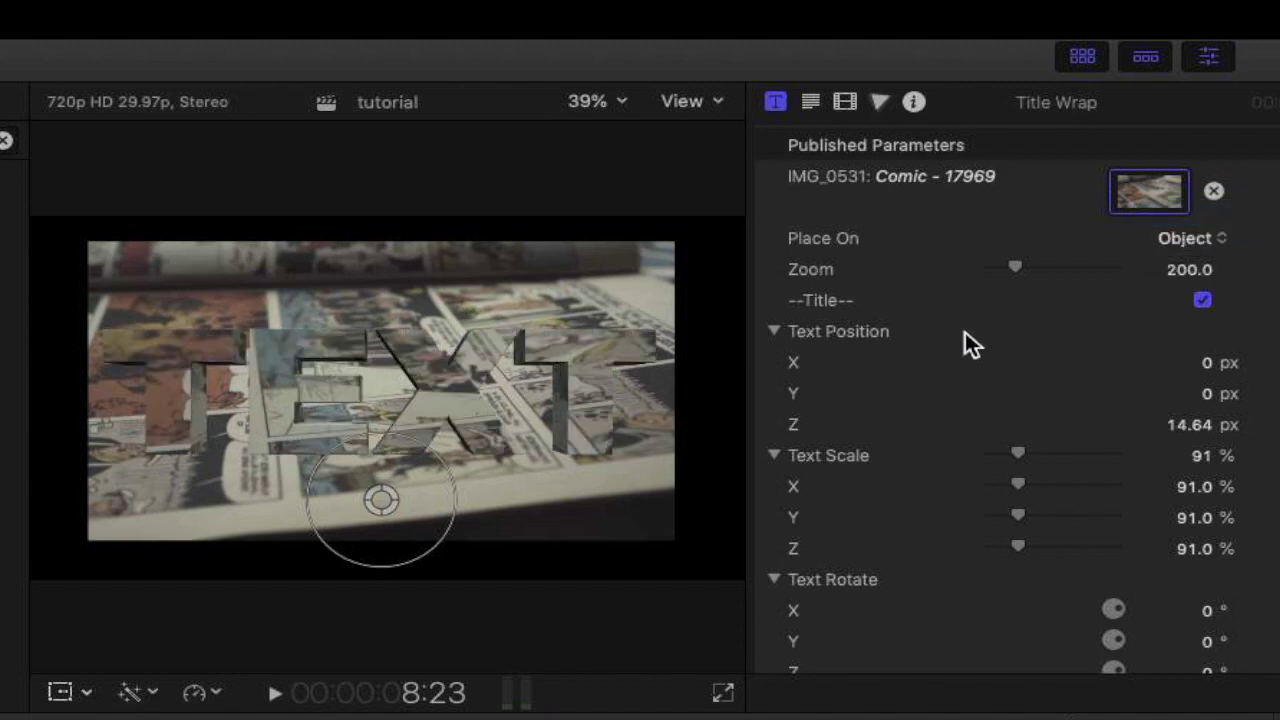
{"action": "left_click", "coordinate": [1218, 244]}
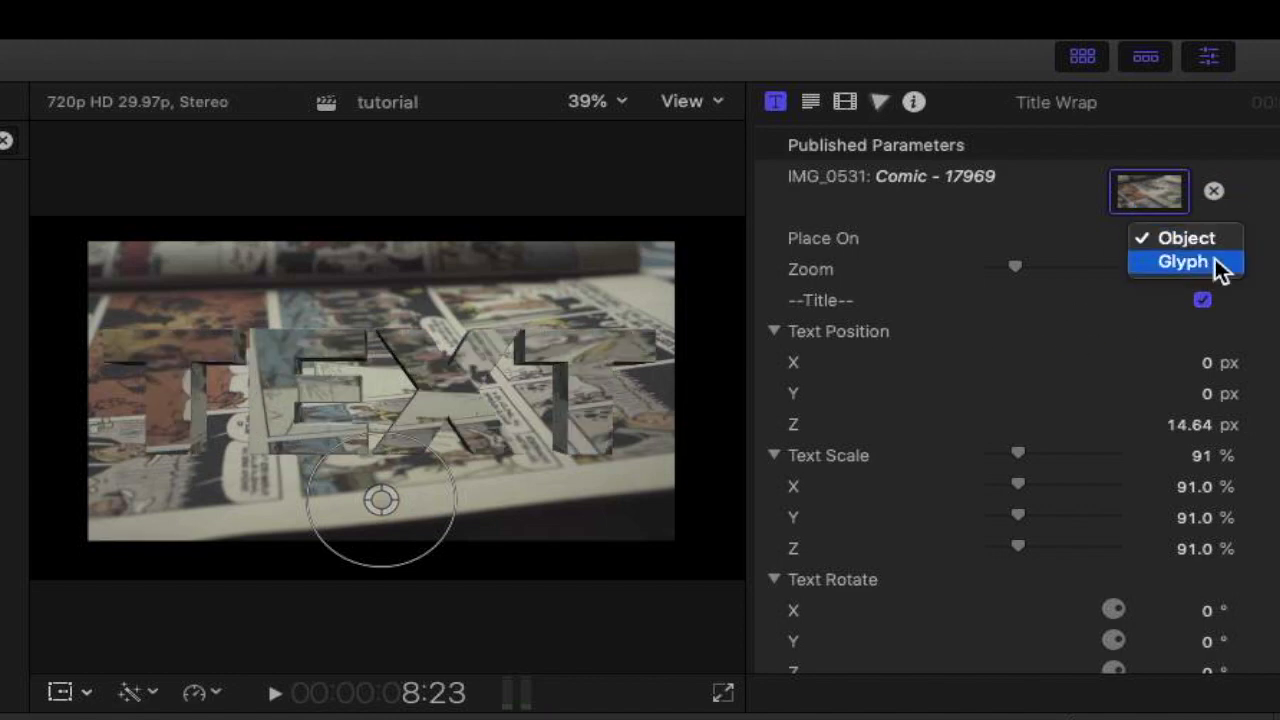
{"action": "left_click", "coordinate": [1218, 264]}
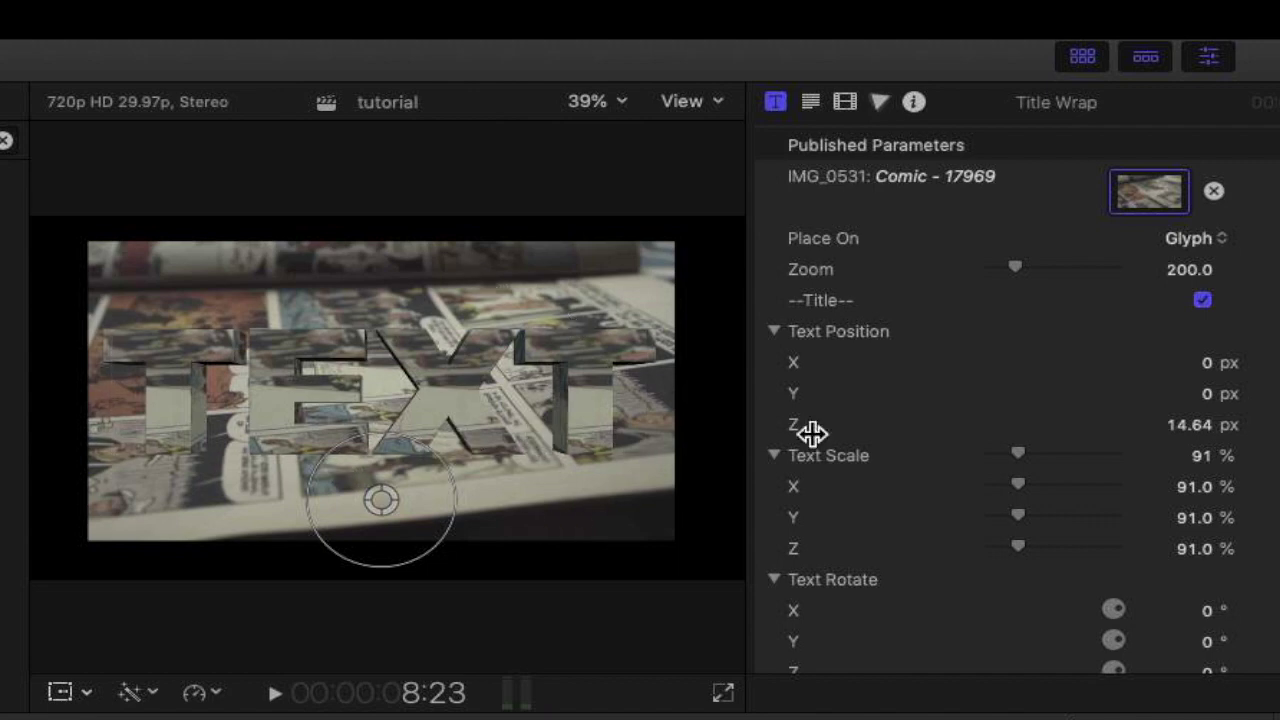
{"action": "left_click", "coordinate": [1230, 240]}
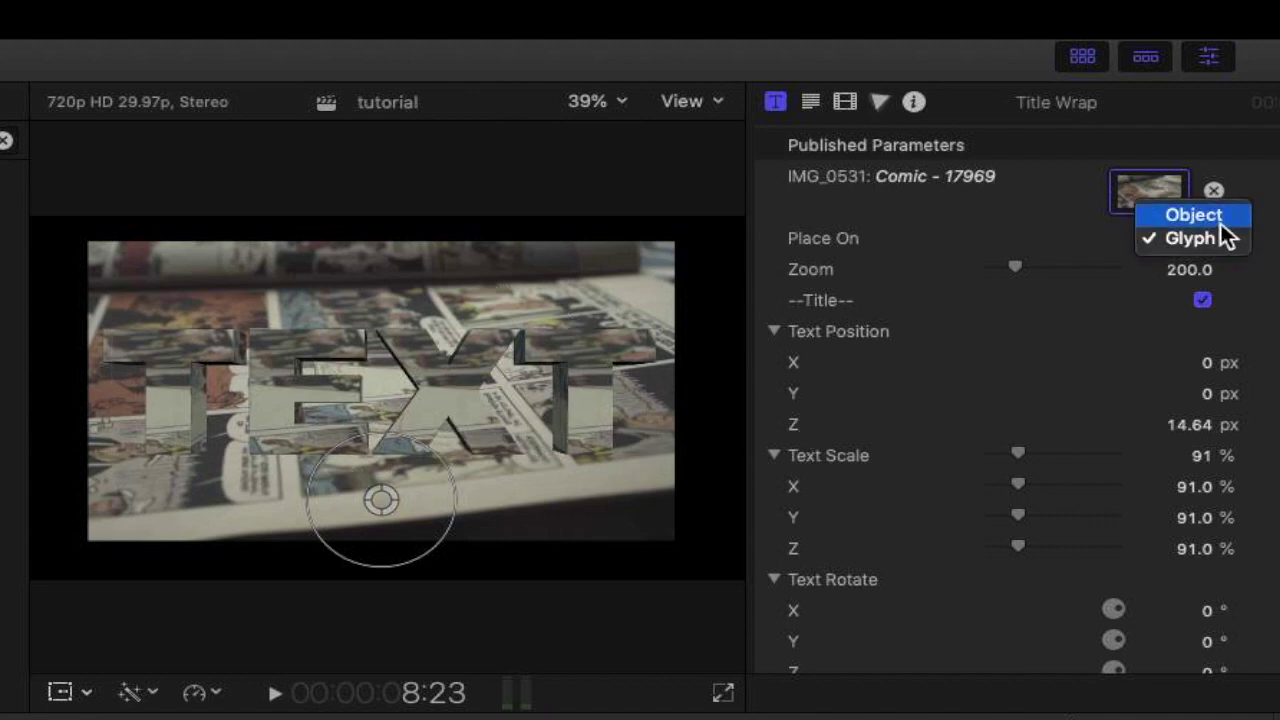
{"action": "left_click", "coordinate": [1220, 224]}
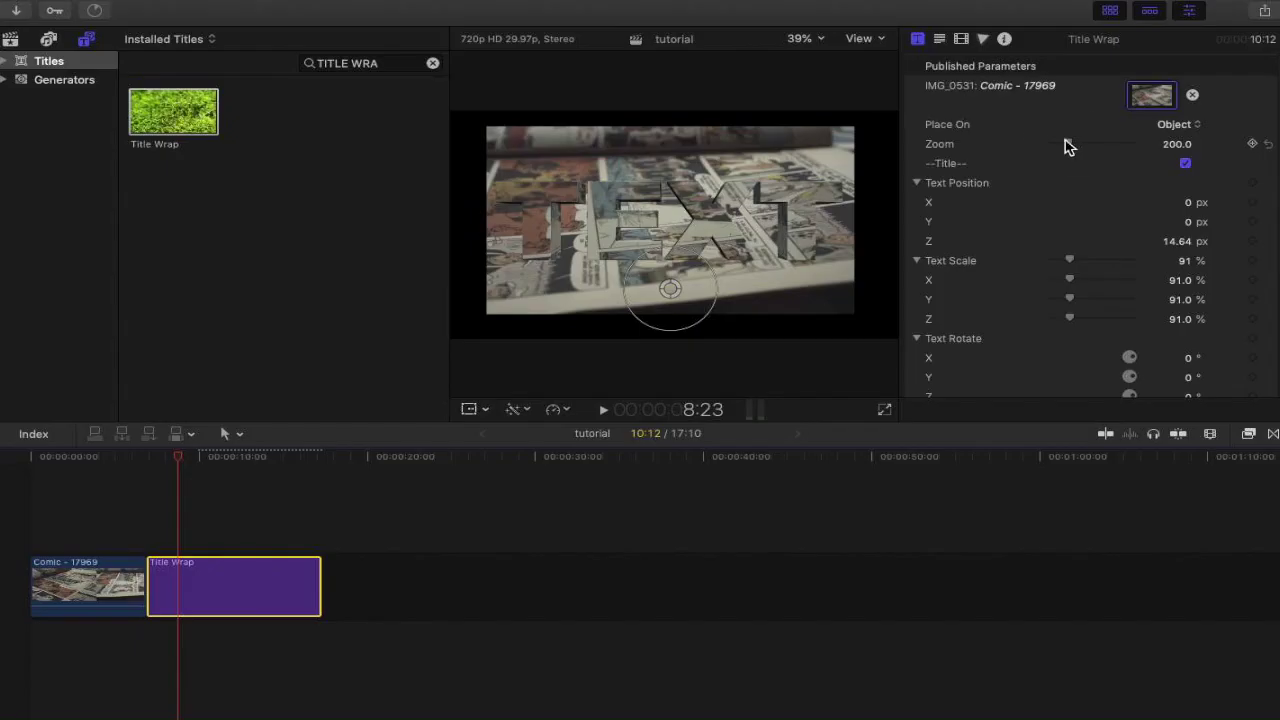
Set the wrap texture Zoom to 248, keep the viewer at Fit, and hide the browser.
{"action": "left_click", "coordinate": [1012, 271]}
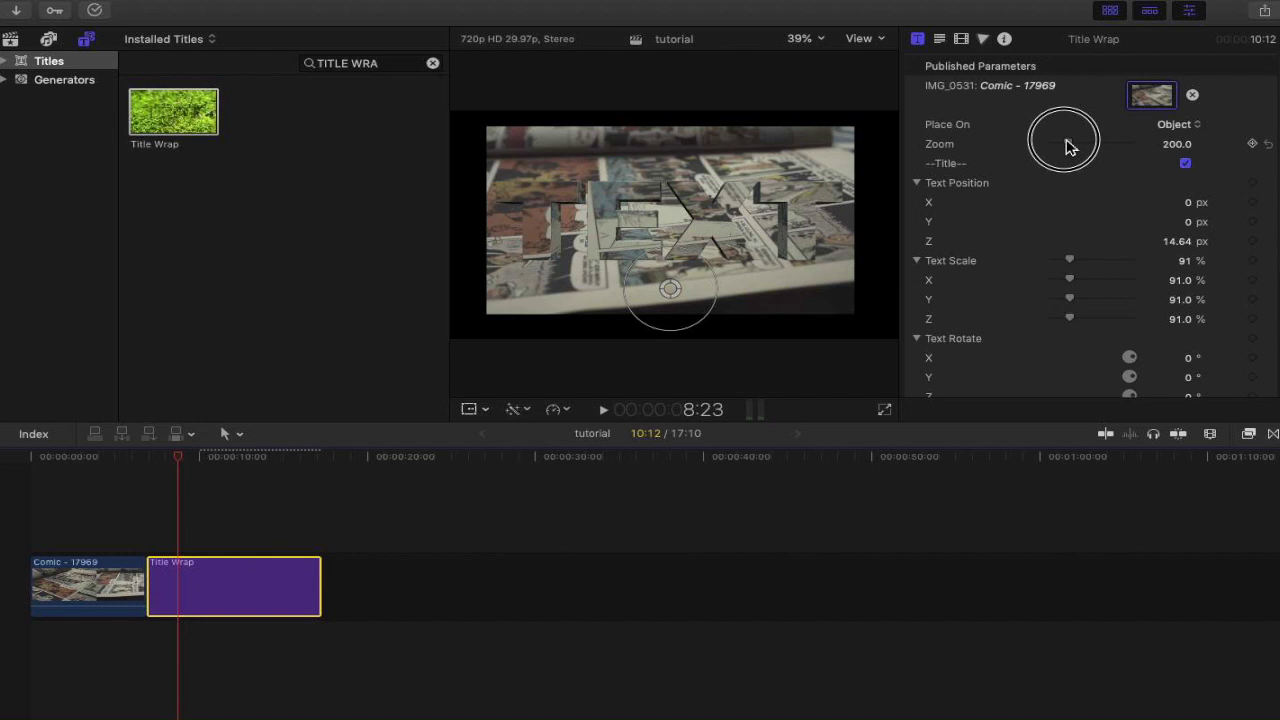
{"action": "mouse_move", "coordinate": [1066, 147]}
{"action": "left_mouse_down"}
{"action": "mouse_move", "coordinate": [1083, 149]}
{"action": "mouse_move", "coordinate": [1046, 149]}
{"action": "left_mouse_up"}
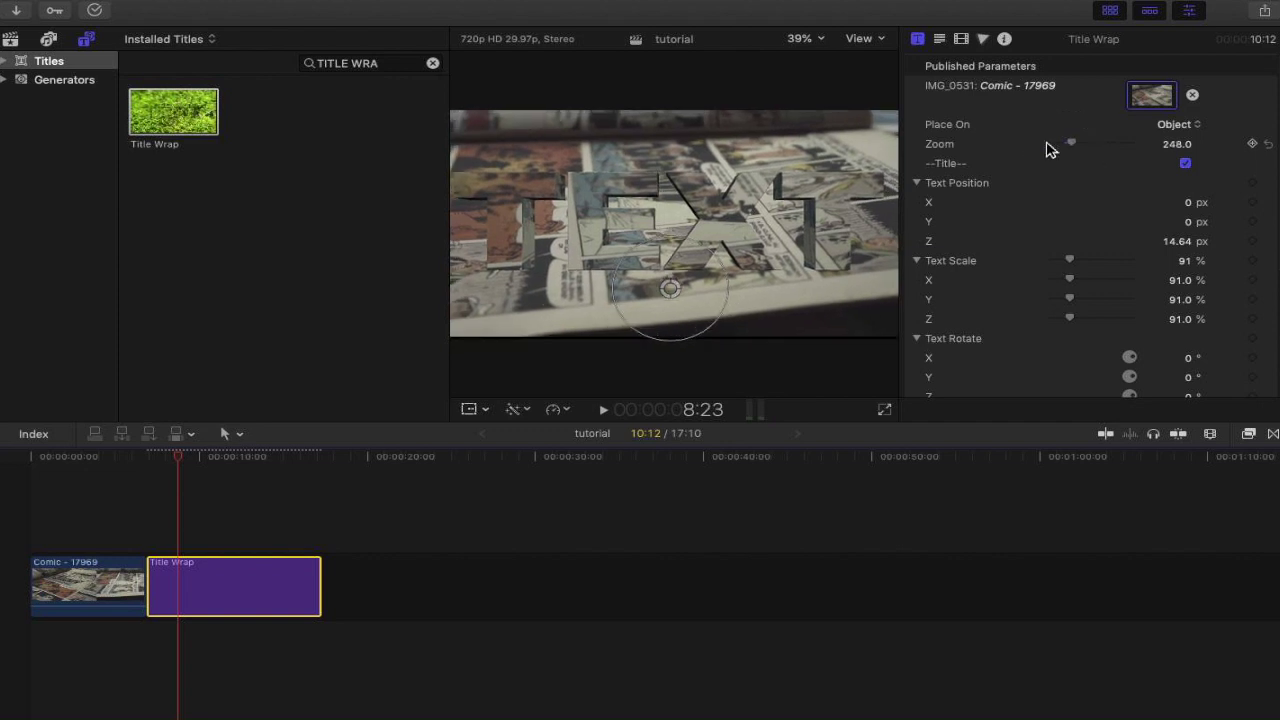
{"action": "left_click", "coordinate": [803, 40]}
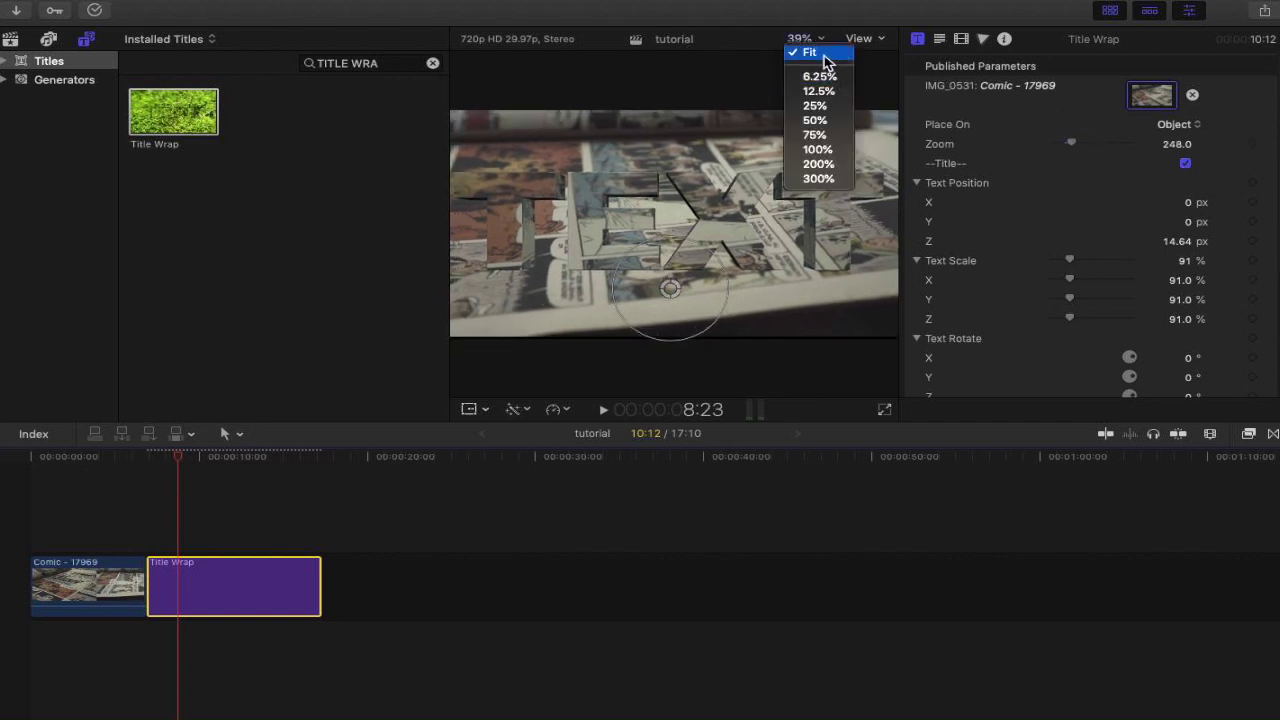
{"action": "left_click", "coordinate": [830, 52]}
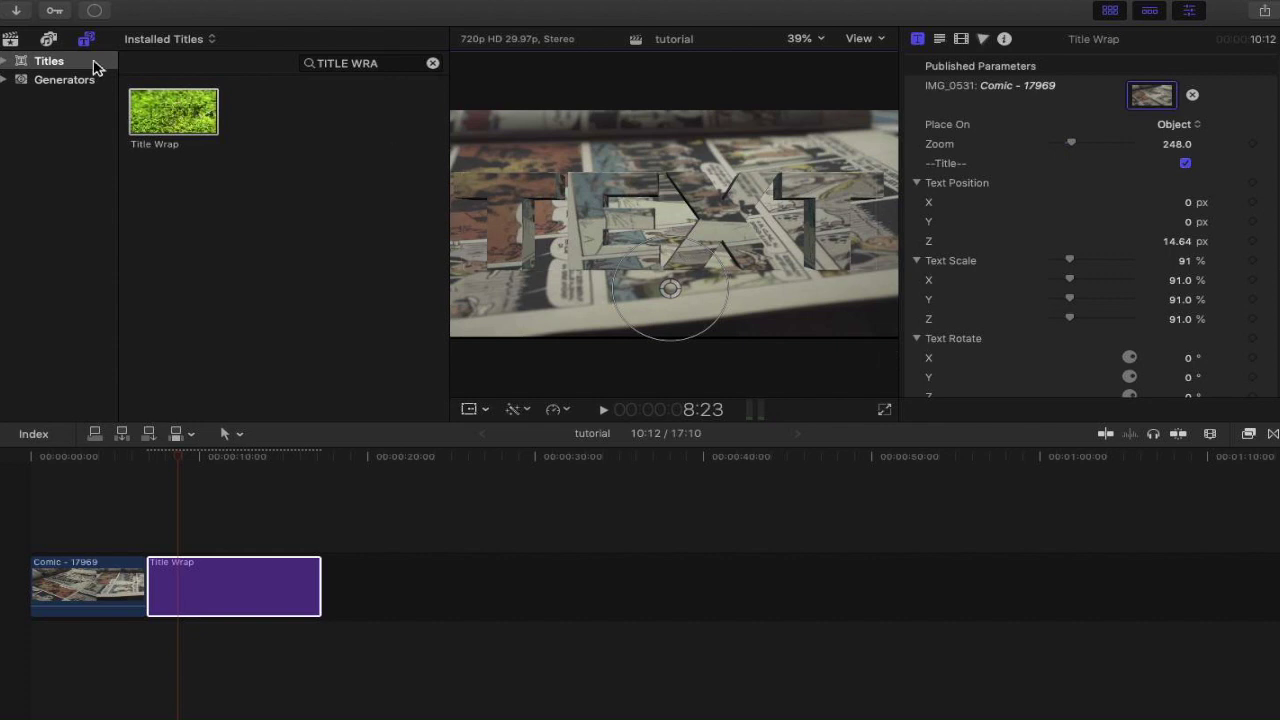
{"action": "left_click", "coordinate": [1112, 11]}
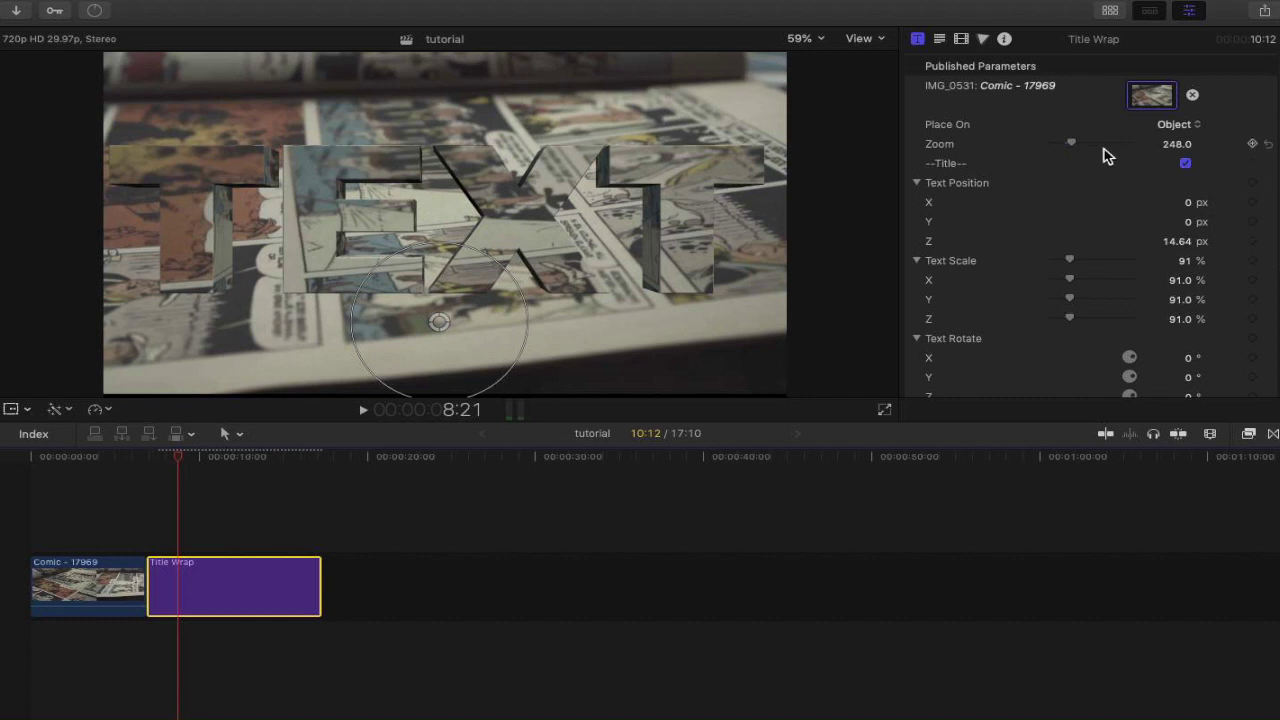
Raise texture Zoom to 256 and set Text Scale to 75%, with Scale X at 78.14%.
{"action": "left_click_drag", "start_coordinate": [1072, 147], "coordinate": [1075, 148]}
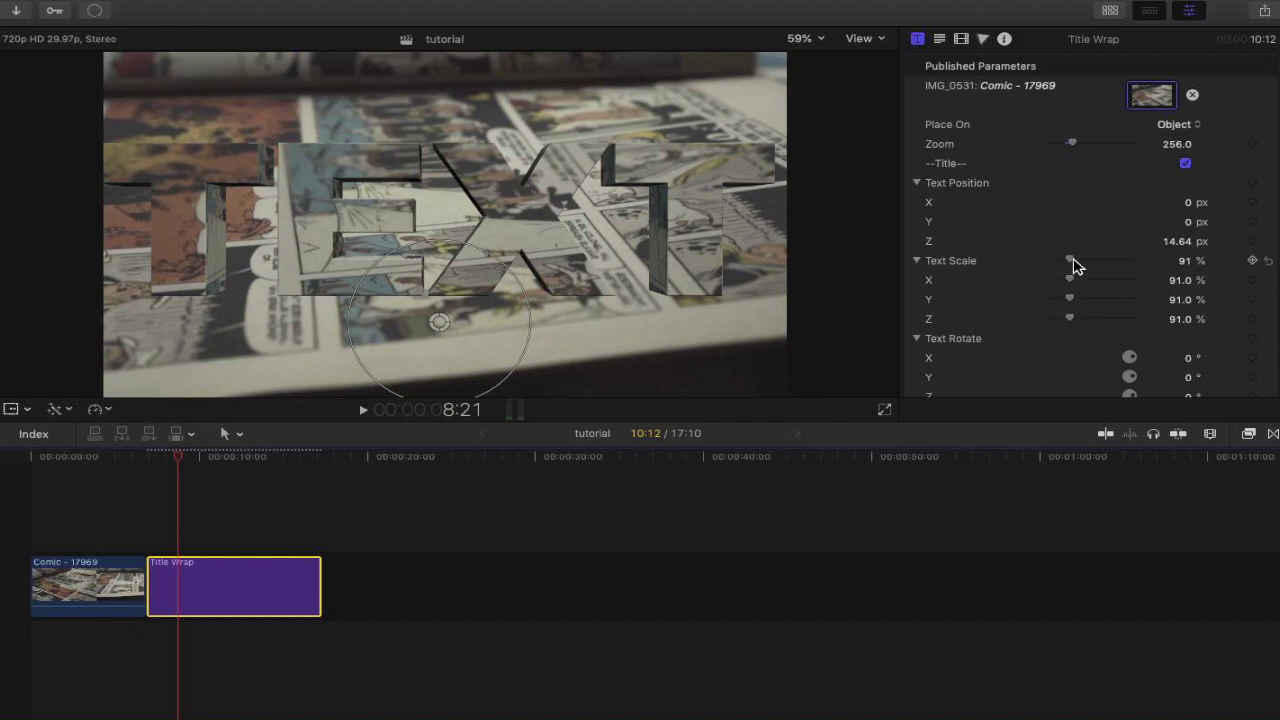
{"action": "left_click_drag", "start_coordinate": [1073, 263], "coordinate": [1071, 266]}
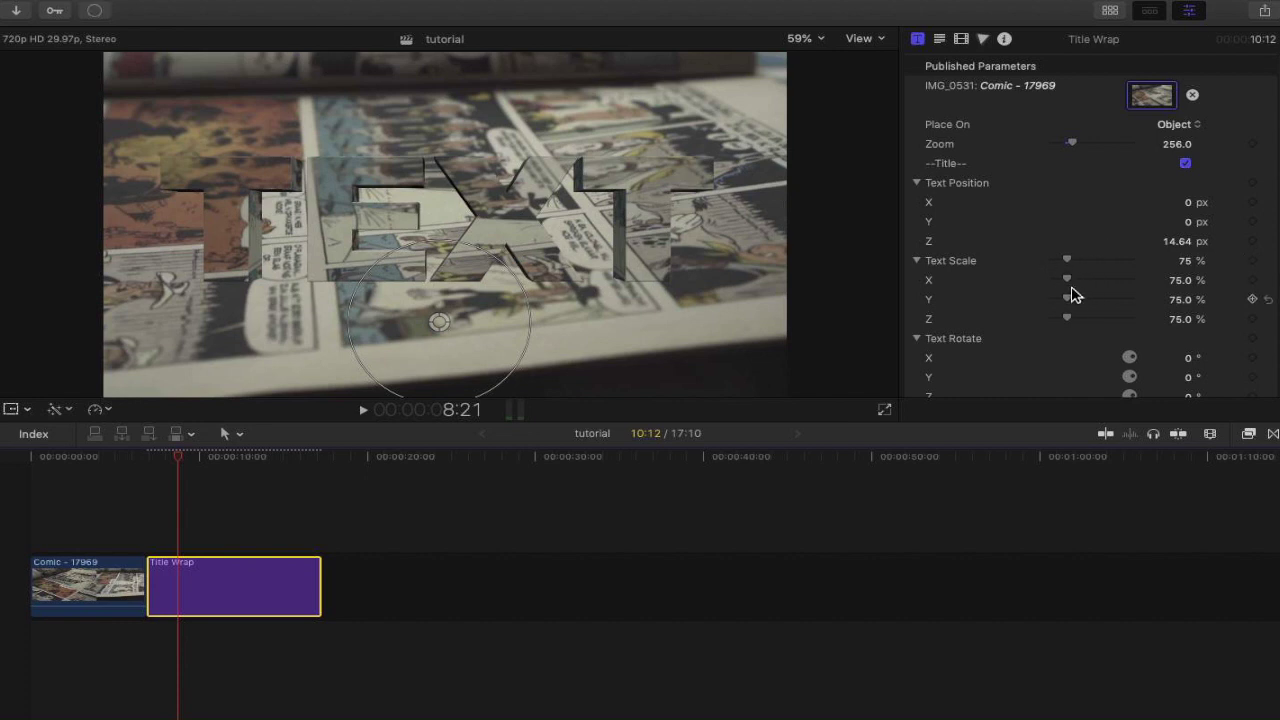
{"action": "left_click_drag", "start_coordinate": [1070, 290], "coordinate": [1071, 290]}
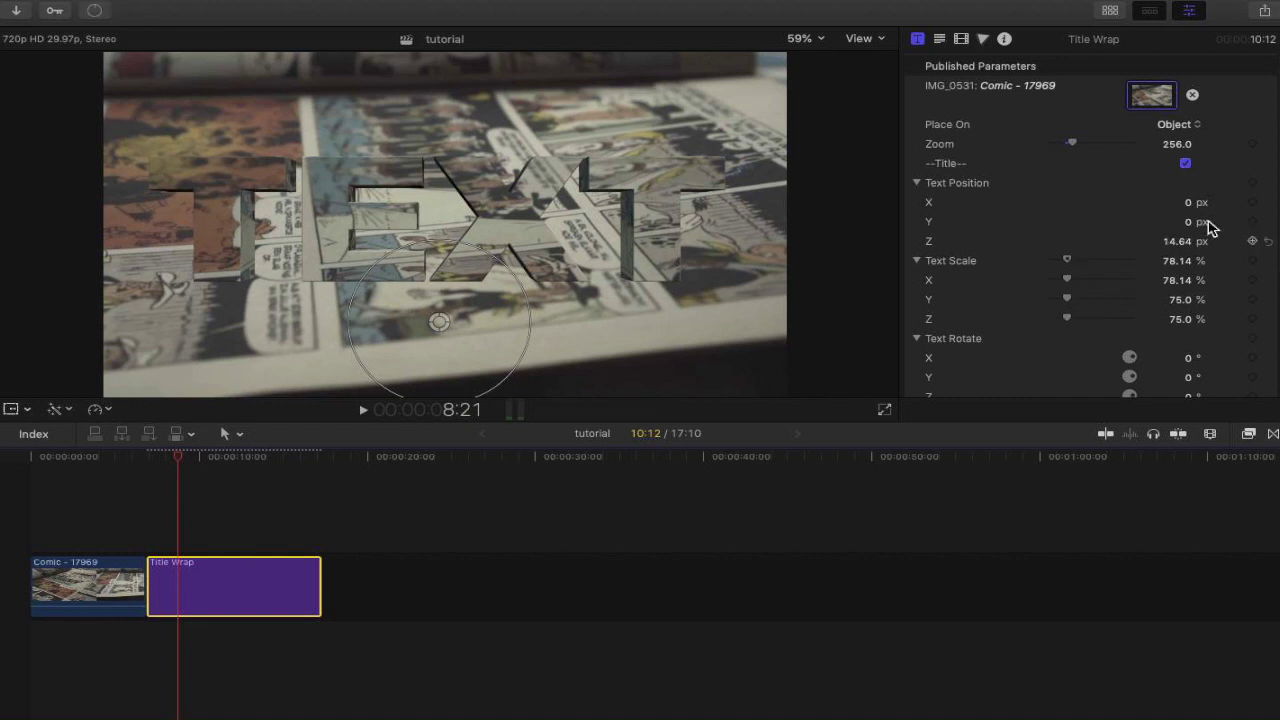
Nudge the TEXT title's X and Y position by a few pixels.
{"action": "left_click", "coordinate": [1190, 203]}
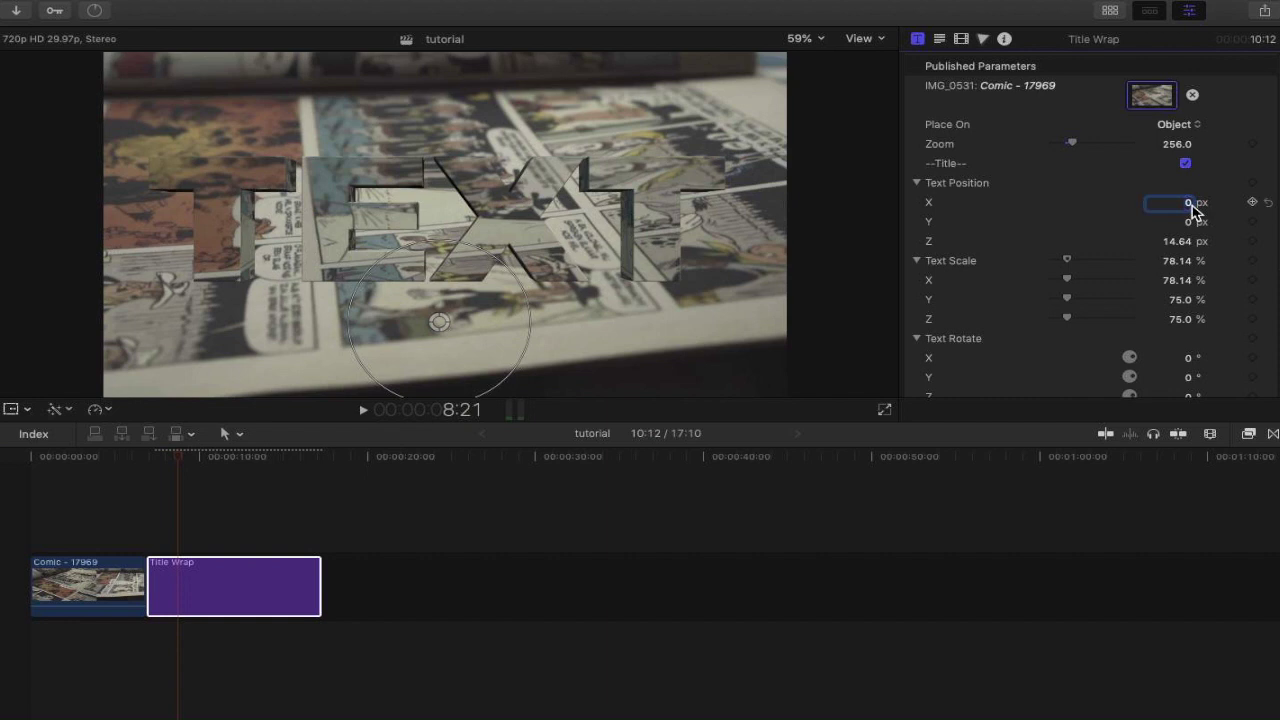
{"action": "left_click_drag", "start_coordinate": [1195, 210], "coordinate": [1183, 226]}
{"action": "scroll", "coordinate": [1068, 342], "scroll_direction": "down", "scroll_amount": 1}
{"action": "scroll", "coordinate": [1066, 340], "scroll_direction": "down", "scroll_amount": 5}
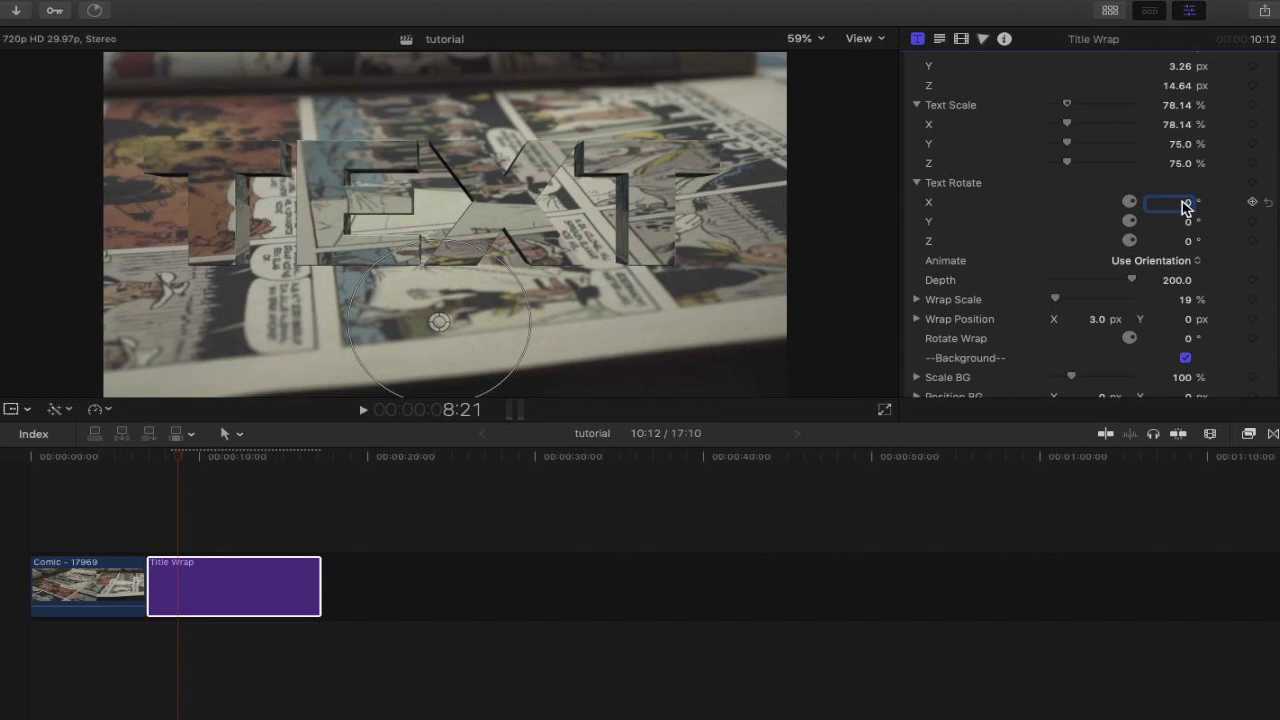
Tilt the title to a Text Rotate X of 13°.
{"action": "key", "text": "Down"}
{"action": "key", "text": "Down"}
{"action": "key", "text": "Down"}
{"action": "key", "text": "Down"}
{"action": "key", "text": "Down"}
{"action": "key", "text": "Down"}
{"action": "key", "text": "Down"}
{"action": "key", "text": "Down"}
{"action": "key", "text": "Down"}
{"action": "key", "text": "Down"}
{"action": "key", "text": "Down"}
{"action": "key", "text": "Down"}
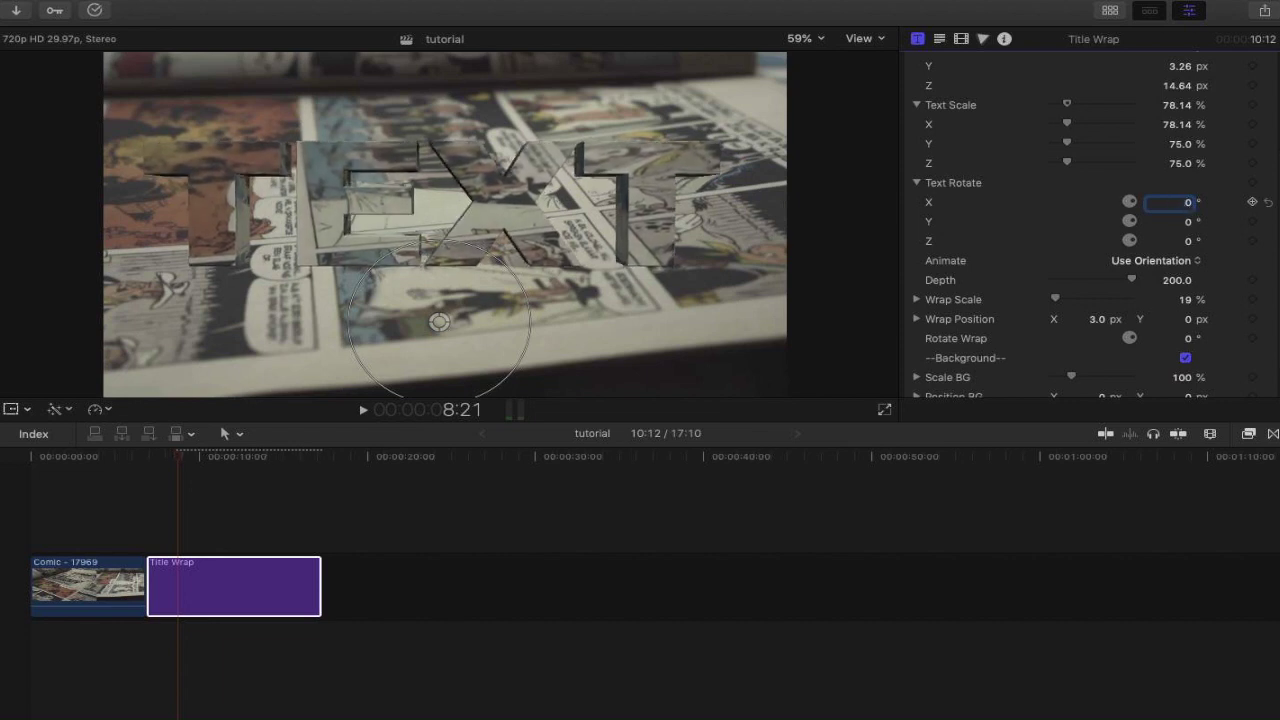
{"action": "key", "text": "Down"}
{"action": "key", "text": "Down"}
{"action": "key", "text": "Down"}
{"action": "key", "text": "Down"}
{"action": "key", "text": "Down"}
{"action": "key", "text": "Down"}
{"action": "key", "text": "Down"}
{"action": "key", "text": "Down"}
{"action": "key", "text": "Down"}
{"action": "key", "text": "Down"}
{"action": "key", "text": "Down"}
{"action": "key", "text": "Down"}
{"action": "key", "text": "Down"}
{"action": "key", "text": "Down"}
{"action": "key", "text": "Down"}
{"action": "key", "text": "Down"}
{"action": "key", "text": "Down"}
{"action": "key", "text": "Down"}
{"action": "key", "text": "Down"}
{"action": "key", "text": "Down"}
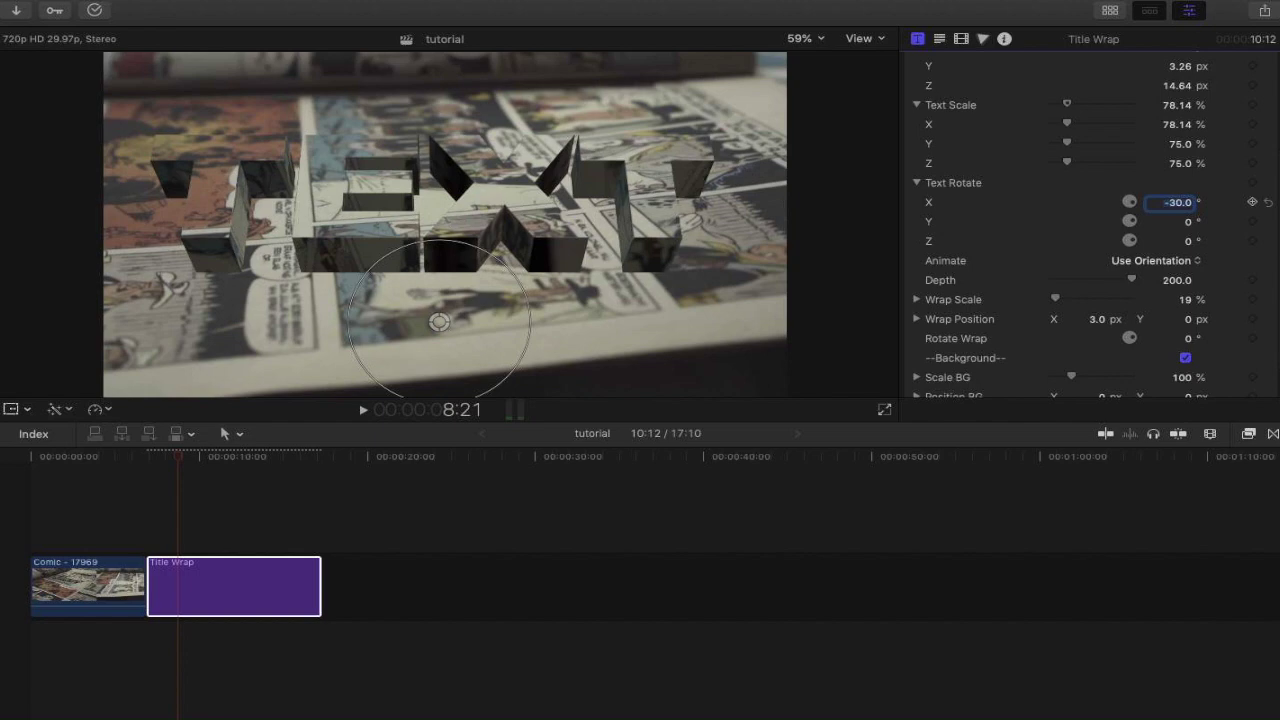
{"action": "key", "text": "Up"}
{"action": "key", "text": "Up"}
{"action": "key", "text": "Up"}
{"action": "key", "text": "Up"}
{"action": "key", "text": "Up"}
{"action": "key", "text": "Up"}
{"action": "key", "text": "Up"}
{"action": "key", "text": "Up"}
{"action": "key", "text": "Up"}
{"action": "key", "text": "Up"}
{"action": "key", "text": "Up"}
{"action": "key", "text": "Up"}
{"action": "key", "text": "Up"}
{"action": "key", "text": "Up"}
{"action": "key", "text": "Up"}
{"action": "key", "text": "Up"}
{"action": "key", "text": "Up"}
{"action": "key", "text": "Up"}
{"action": "key", "text": "Up"}
{"action": "key", "text": "Up"}
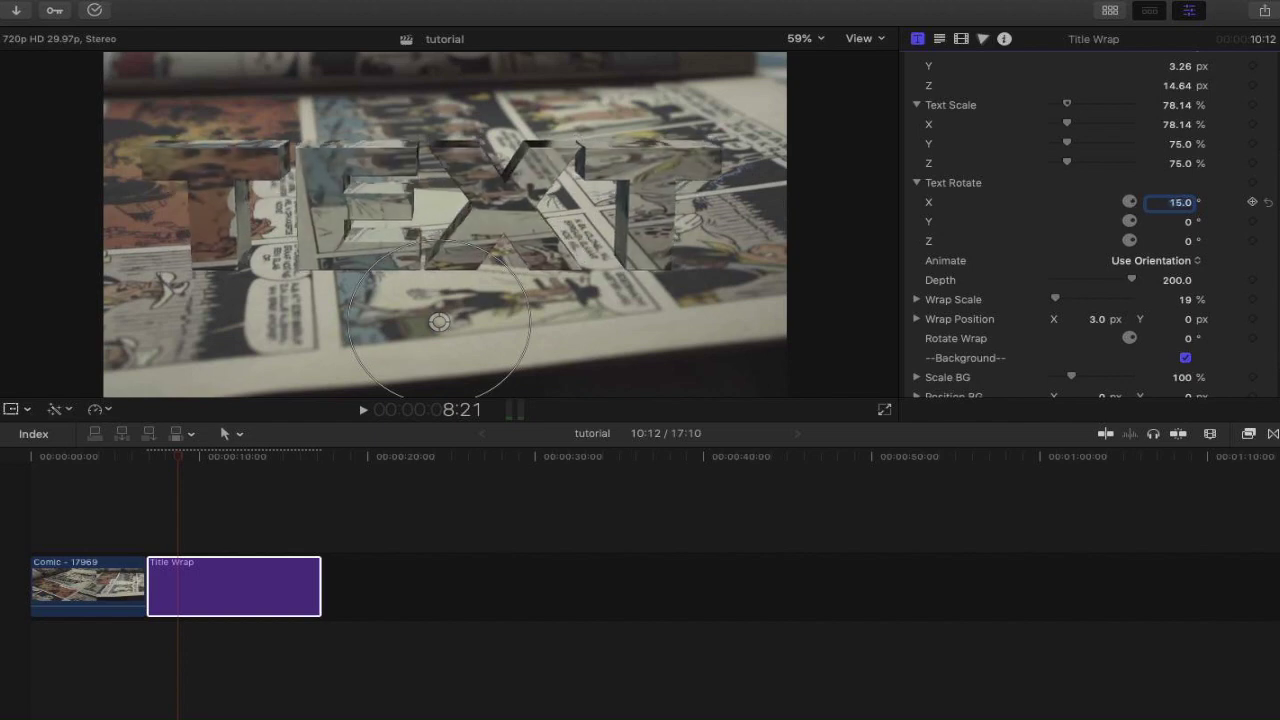
{"action": "key", "text": "Up"}
{"action": "key", "text": "Up"}
{"action": "key", "text": "Up"}
{"action": "key", "text": "Up"}
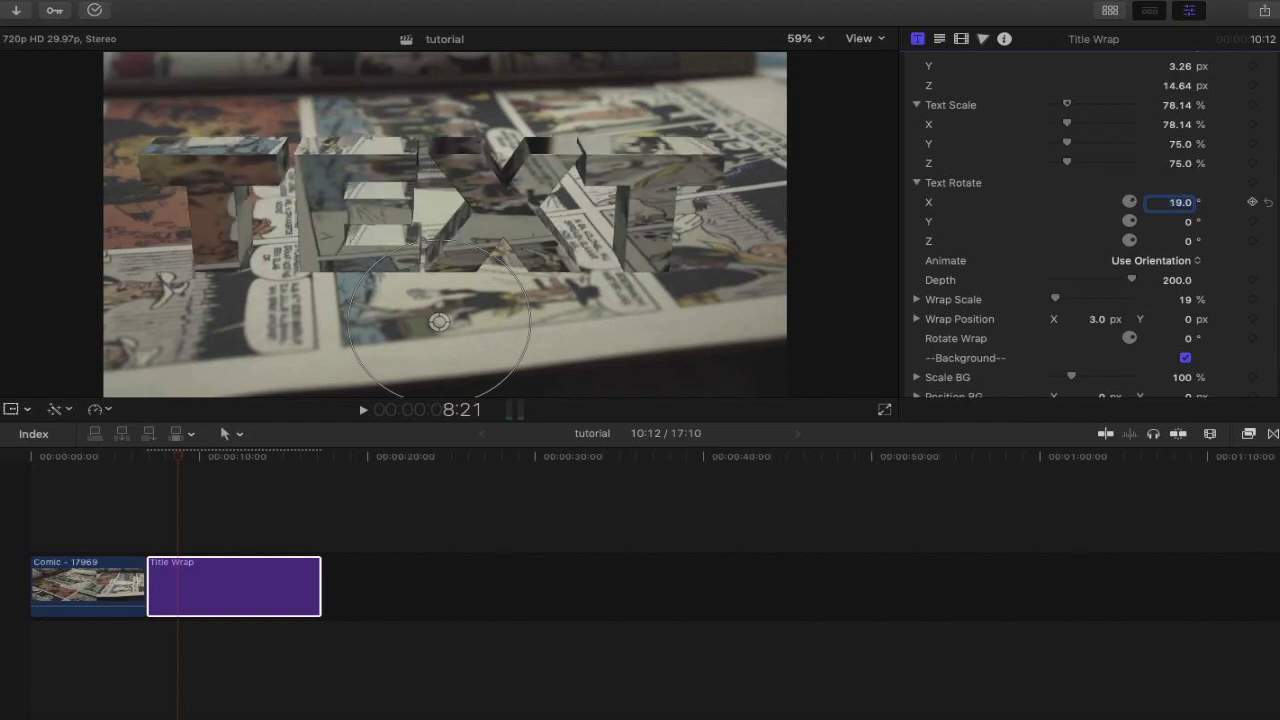
{"action": "key", "text": "Down"}
{"action": "key", "text": "Down"}
{"action": "key", "text": "Down"}
{"action": "key", "text": "Down"}
{"action": "key", "text": "Down"}
{"action": "key", "text": "Down"}
{"action": "key", "text": "Down"}
{"action": "key", "text": "Down"}
{"action": "key", "text": "Down"}
{"action": "key", "text": "Down"}
{"action": "key", "text": "Down"}
{"action": "key", "text": "Down"}
{"action": "key", "text": "Down"}
{"action": "key", "text": "Down"}
{"action": "key", "text": "Down"}
{"action": "key", "text": "Down"}
{"action": "key", "text": "Down"}
{"action": "key", "text": "Down"}
{"action": "key", "text": "Down"}
{"action": "key", "text": "Down"}
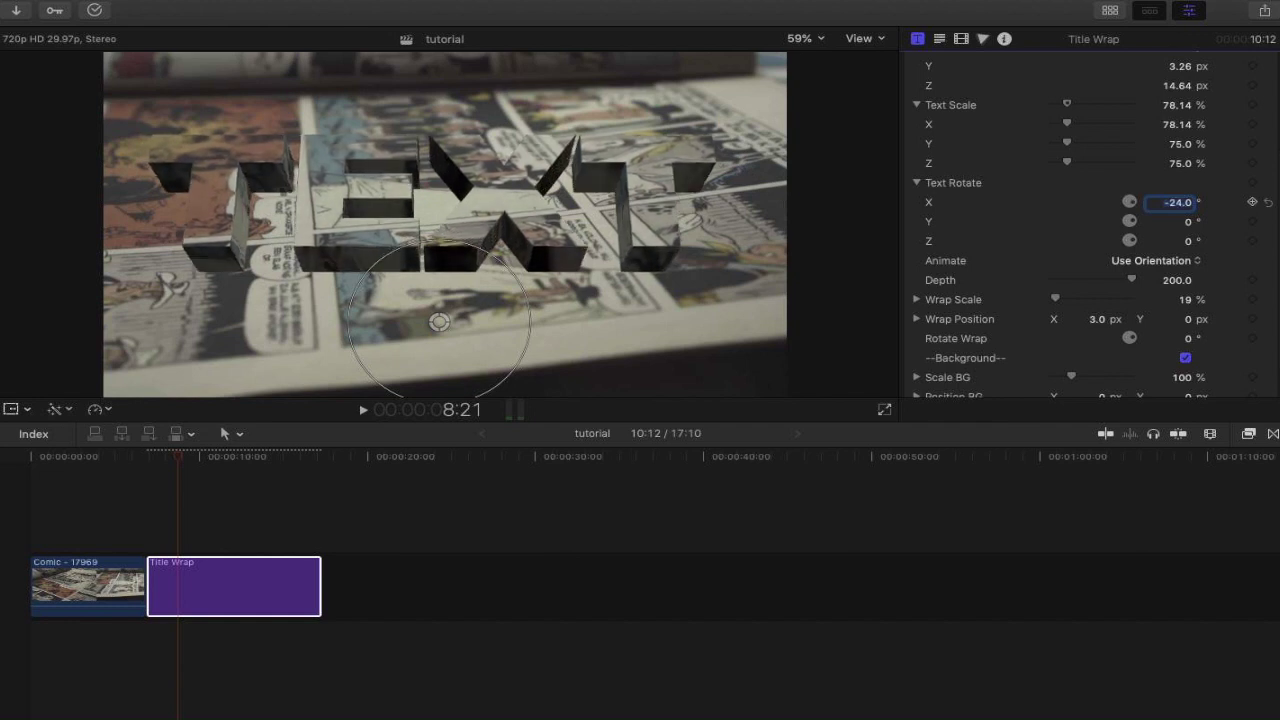
{"action": "key", "text": "Up"}
{"action": "key", "text": "Up"}
{"action": "key", "text": "Up"}
{"action": "key", "text": "Up"}
{"action": "key", "text": "Up"}
{"action": "key", "text": "Up"}
{"action": "key", "text": "Up"}
{"action": "key", "text": "Up"}
{"action": "key", "text": "Up"}
{"action": "key", "text": "Up"}
{"action": "key", "text": "Up"}
{"action": "key", "text": "Up"}
{"action": "key", "text": "Up"}
{"action": "key", "text": "Up"}
{"action": "key", "text": "Up"}
{"action": "key", "text": "Up"}
{"action": "key", "text": "Up"}
{"action": "key", "text": "Up"}
{"action": "key", "text": "Up"}
{"action": "key", "text": "Up"}
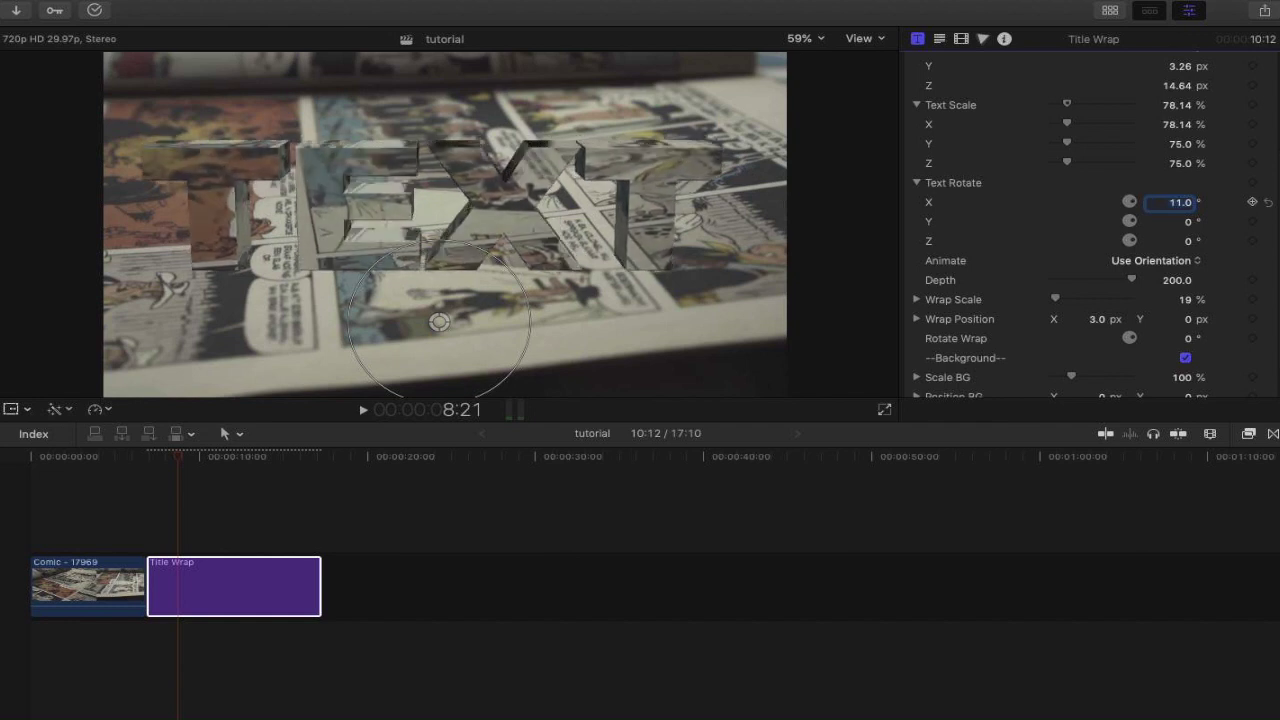
{"action": "key", "text": "Up"}
{"action": "key", "text": "Up"}
{"action": "key", "text": "Up"}
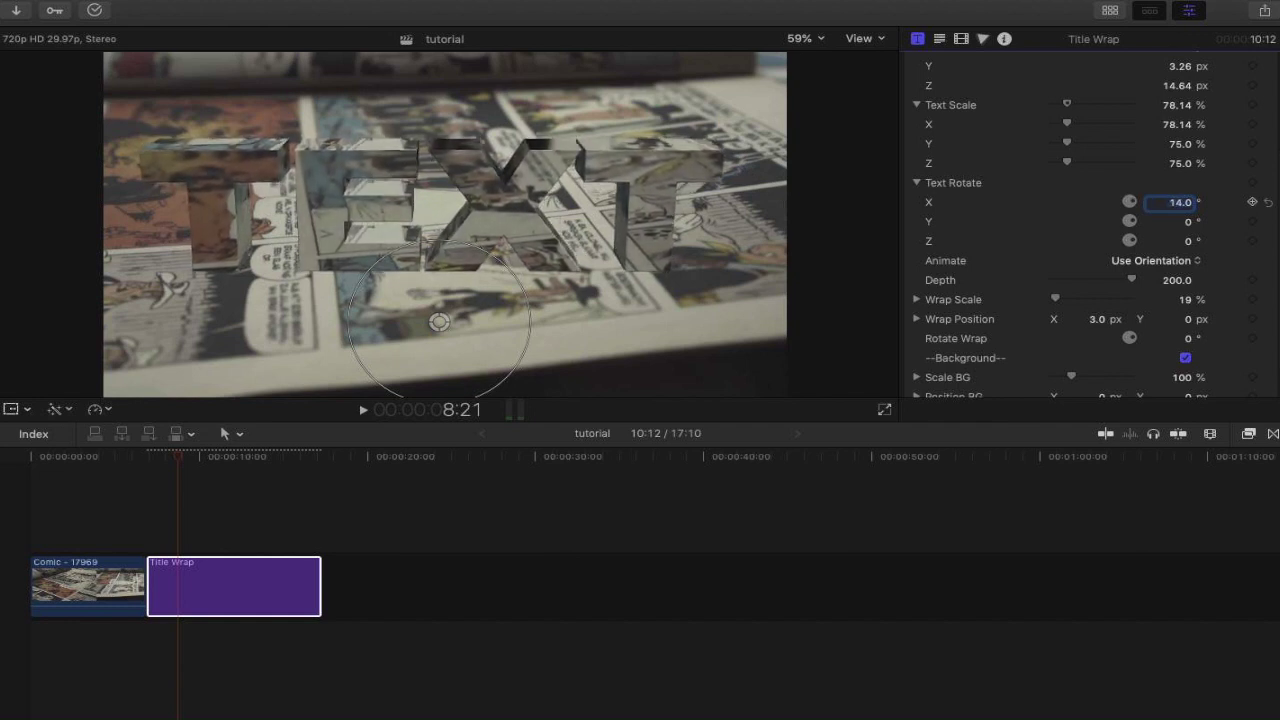
{"action": "key", "text": "Down"}
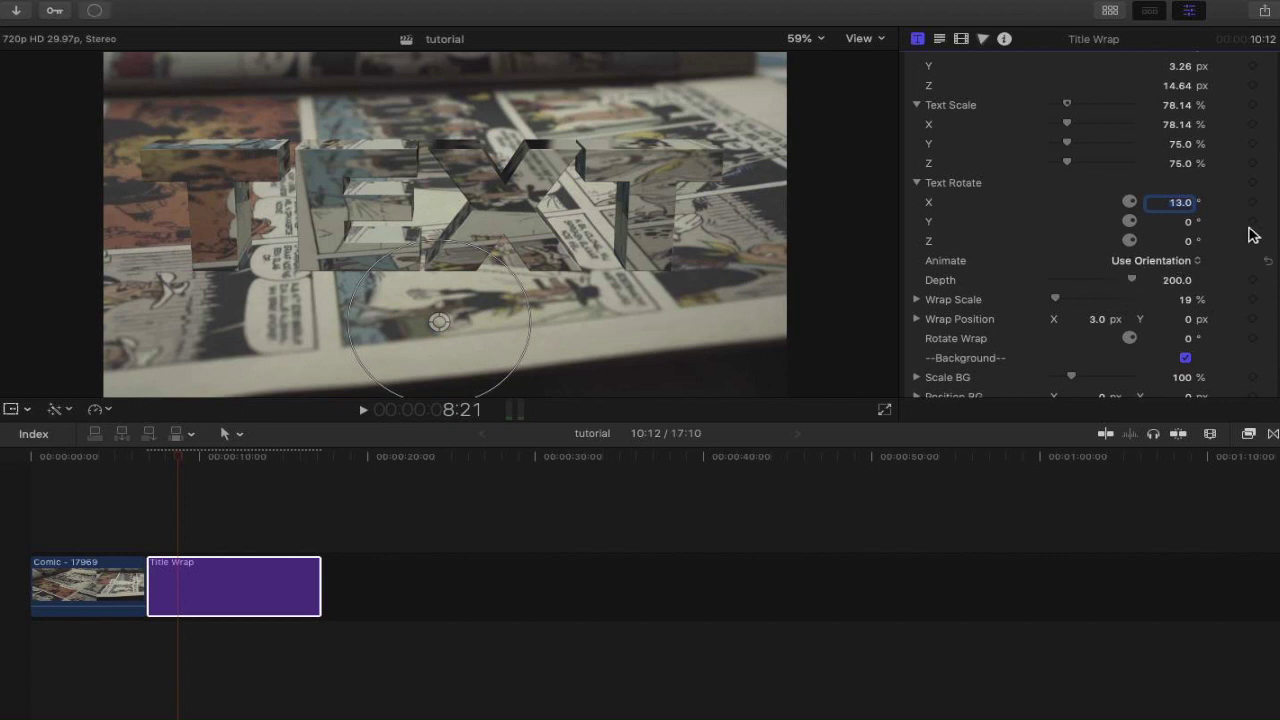
{"action": "left_click", "coordinate": [1166, 263]}
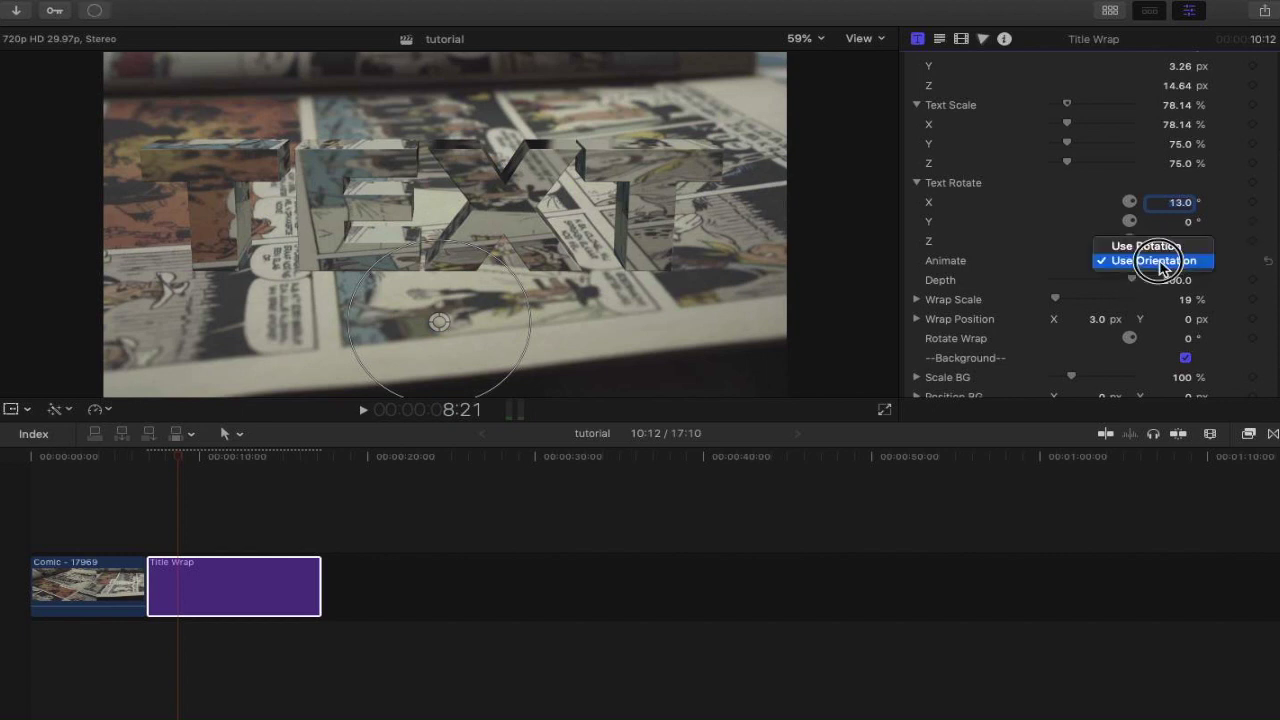
Set Animate to Use Rotation and lower Wrap Scale from 19% to 12%.
{"action": "left_click", "coordinate": [1158, 248]}
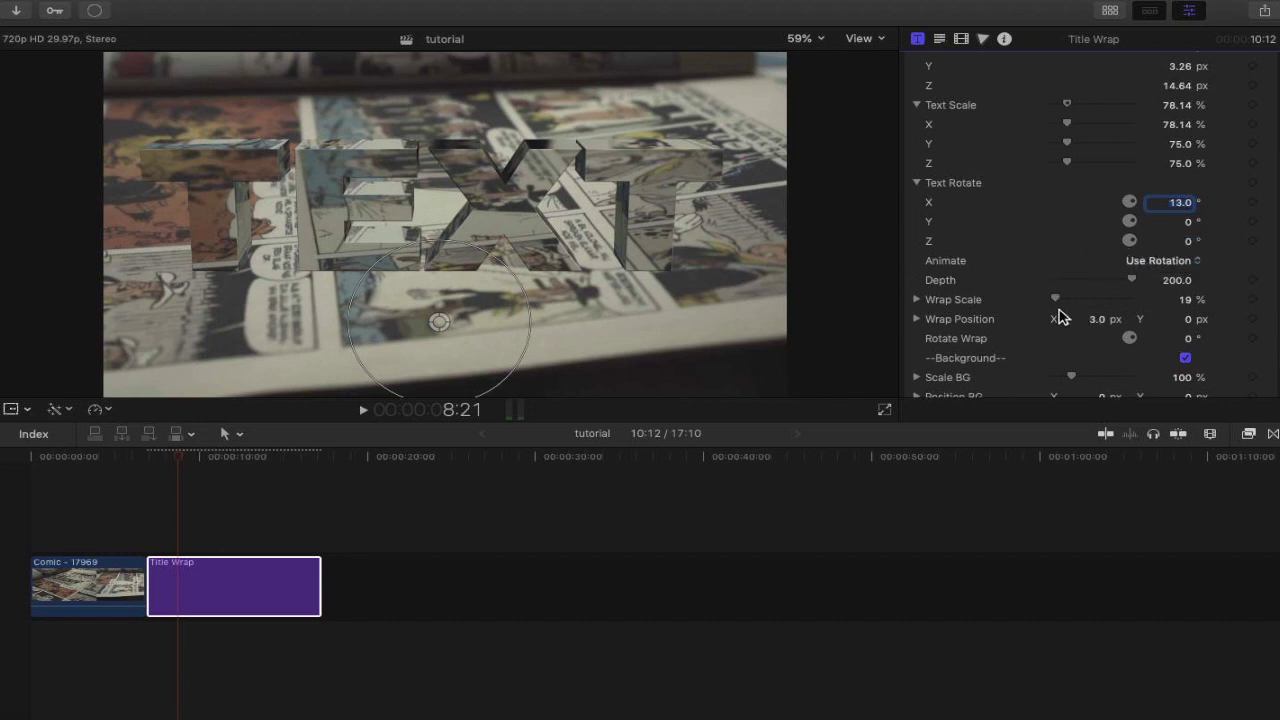
{"action": "mouse_move", "coordinate": [1058, 305]}
{"action": "left_mouse_down"}
{"action": "mouse_move", "coordinate": [1094, 311]}
{"action": "mouse_move", "coordinate": [1060, 307]}
{"action": "left_mouse_up"}
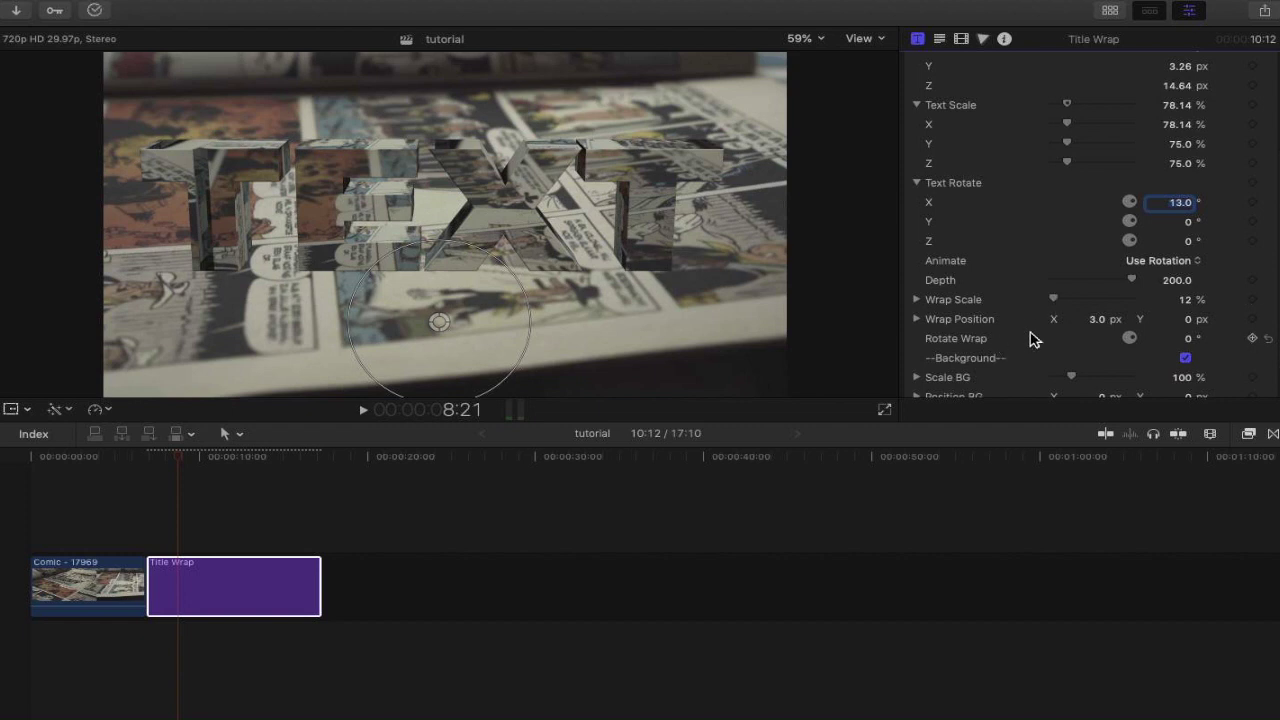
{"action": "scroll", "coordinate": [1033, 340], "scroll_direction": "down", "scroll_amount": 3}
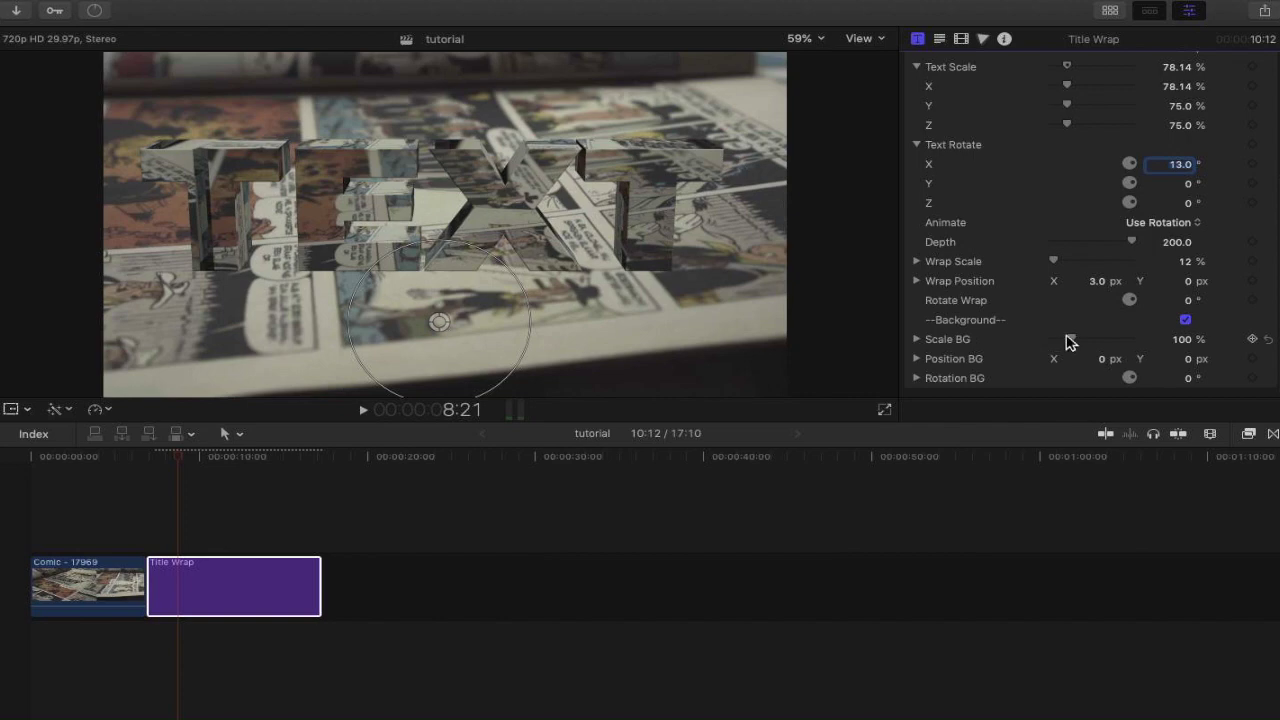
Lower Scale BG to 0% so the comic-wrapped TEXT sits on black.
{"action": "left_click_drag", "start_coordinate": [1073, 344], "coordinate": [1047, 346]}
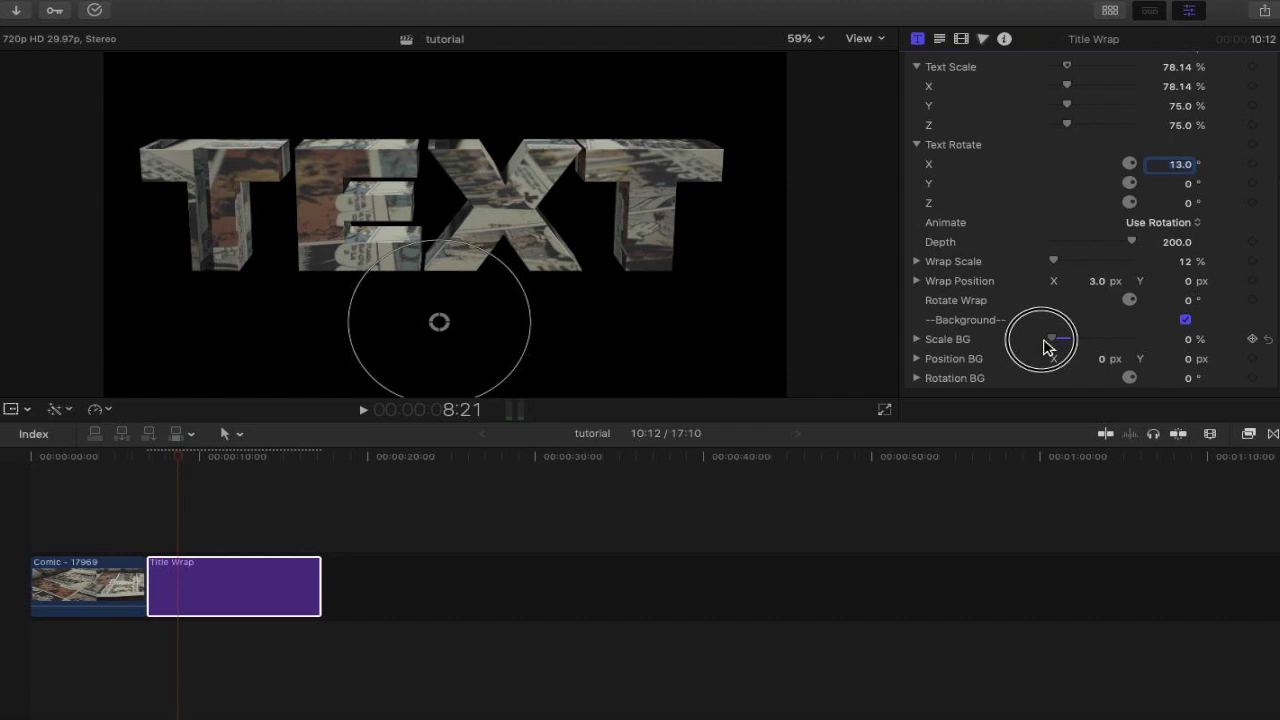
{"action": "left_click_drag", "start_coordinate": [1046, 346], "coordinate": [1044, 348]}
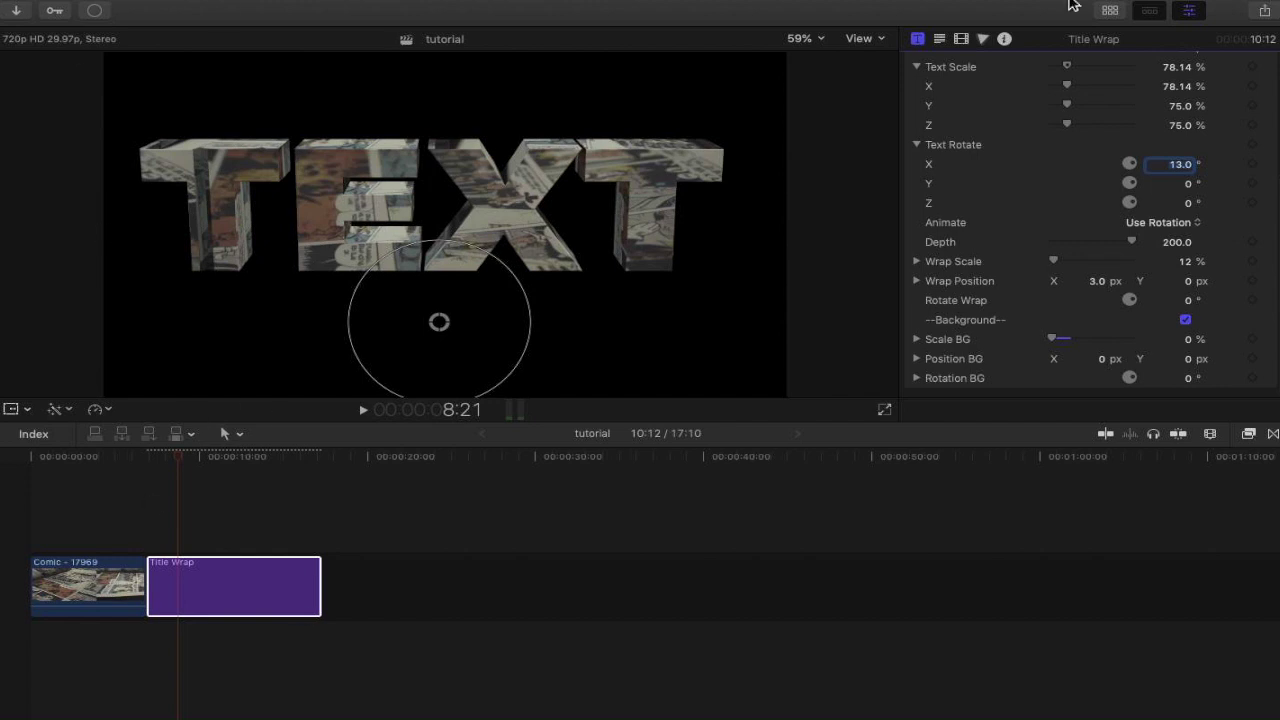
{"action": "left_click", "coordinate": [1112, 29]}
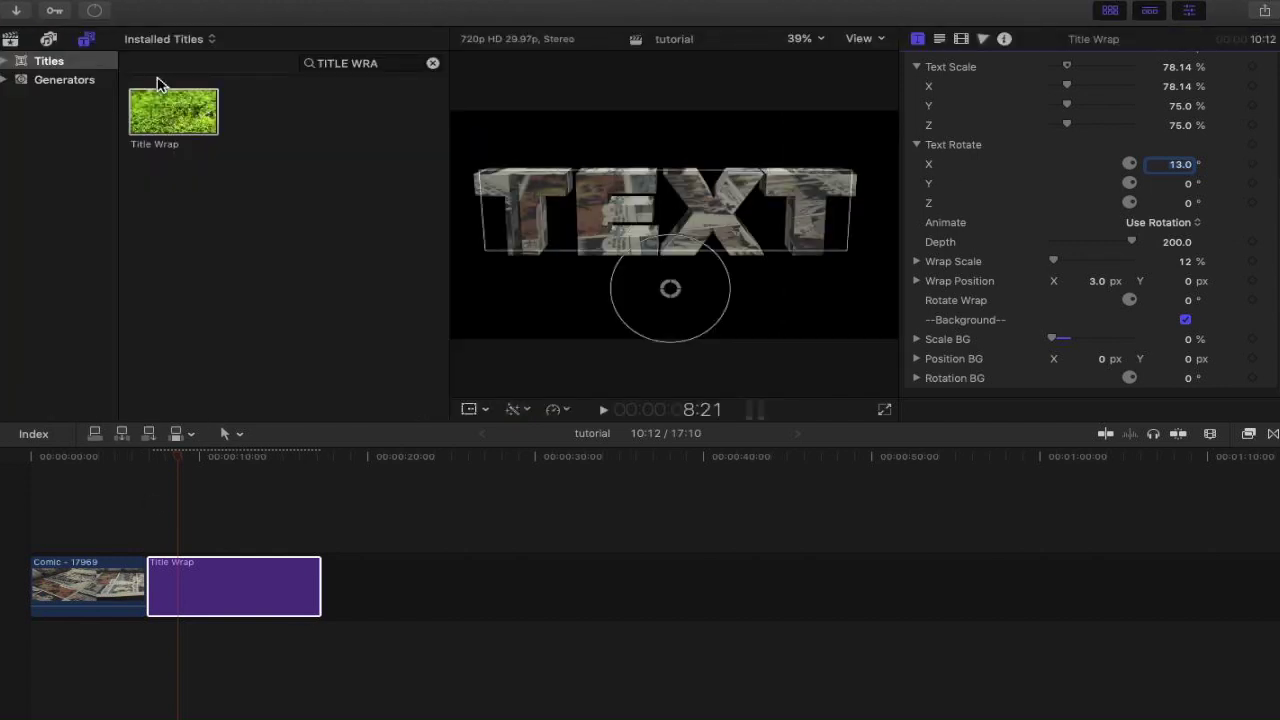
Search generators for 'CUST' and place the Custom generator beneath the Title Wrap clip.
{"action": "left_click", "coordinate": [60, 82]}
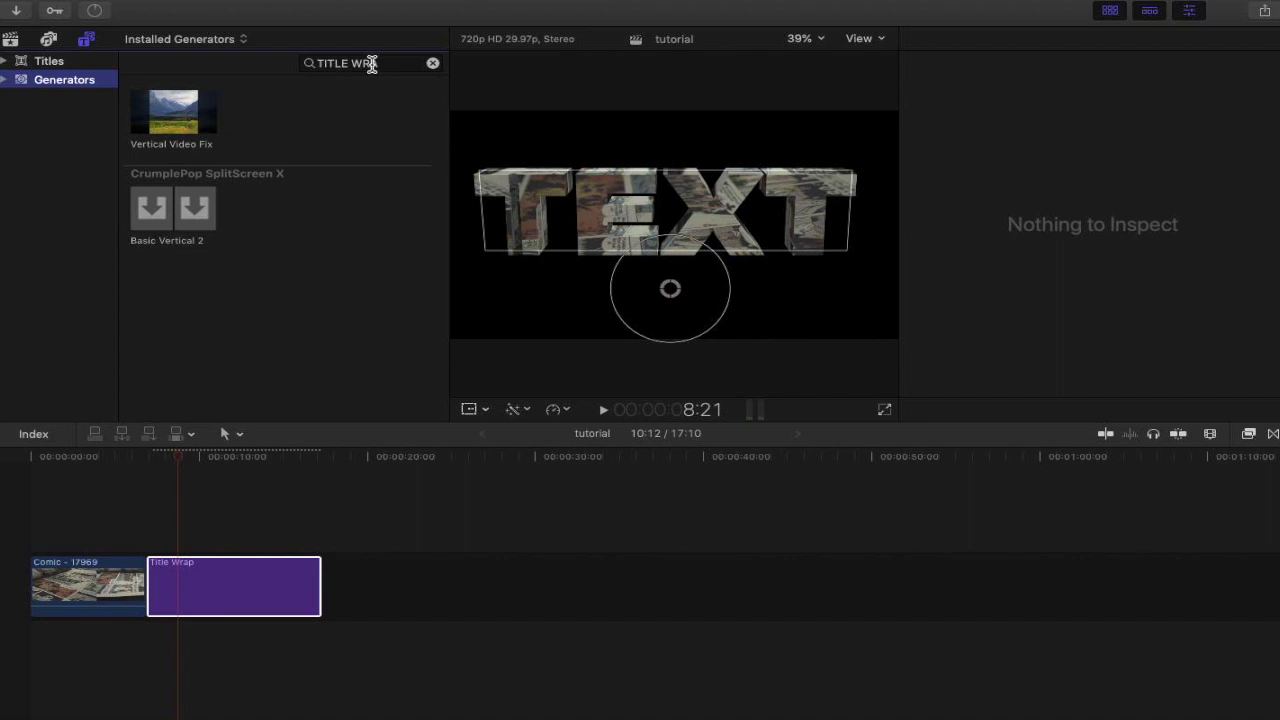
{"action": "left_click", "coordinate": [396, 66]}
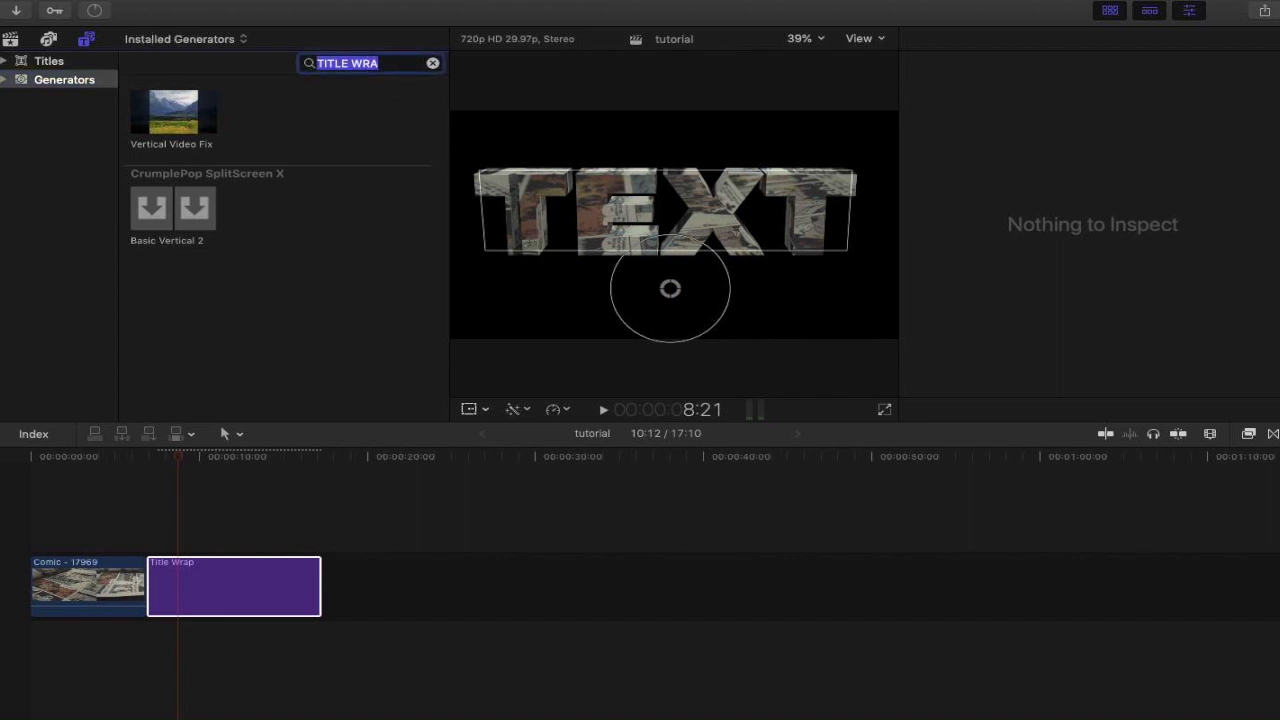
{"action": "type", "text": "CUST"}
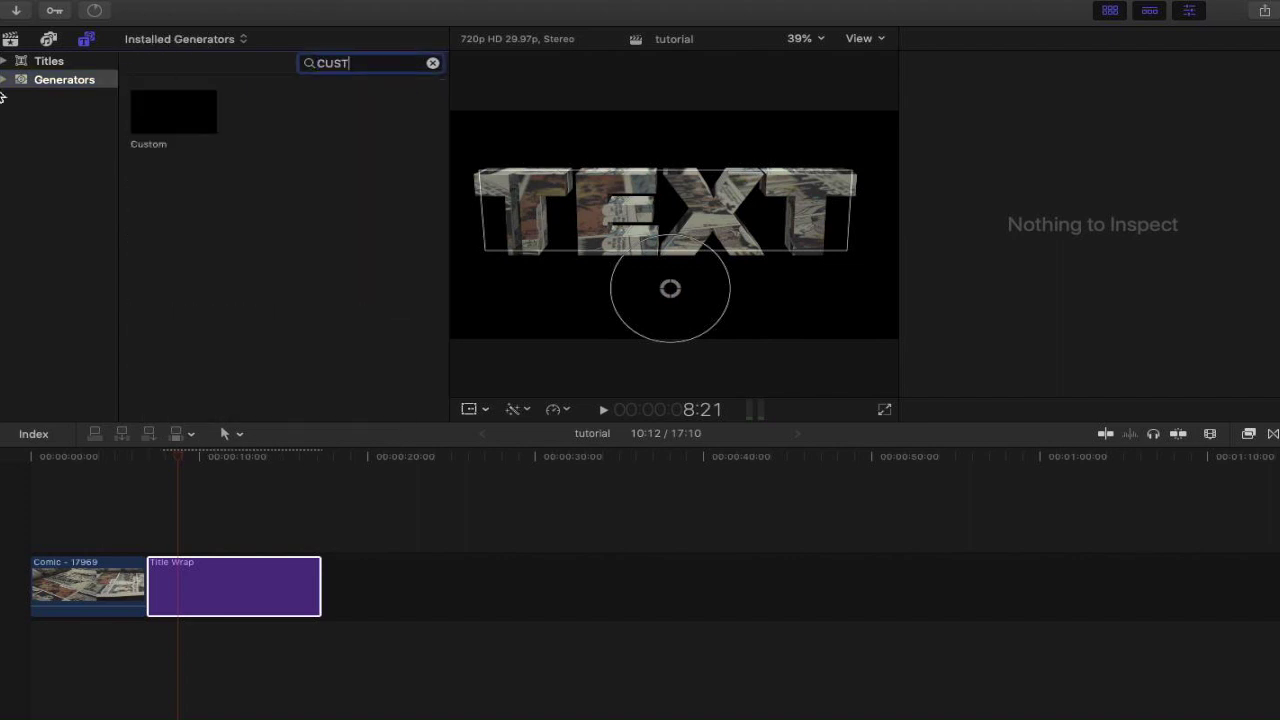
{"action": "left_click_drag", "start_coordinate": [180, 123], "coordinate": [150, 672]}
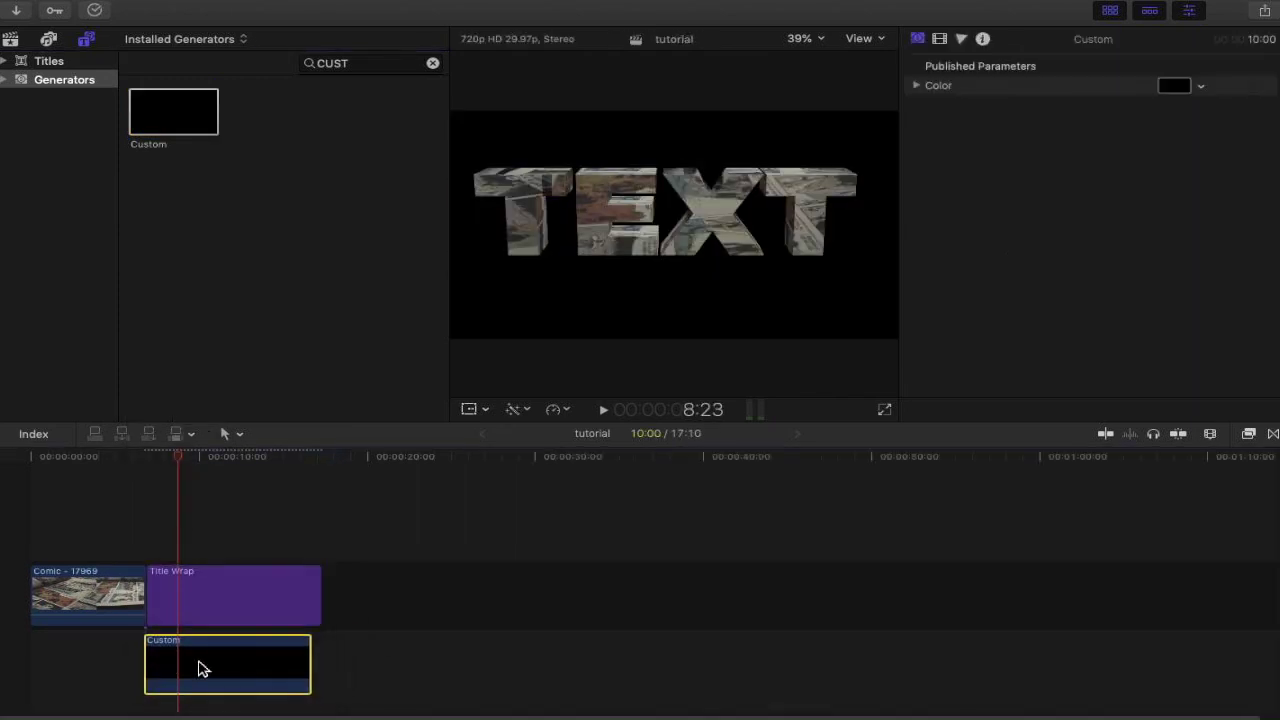
Change the Custom generator's colour to a dark red.
{"action": "left_click", "coordinate": [1172, 88]}
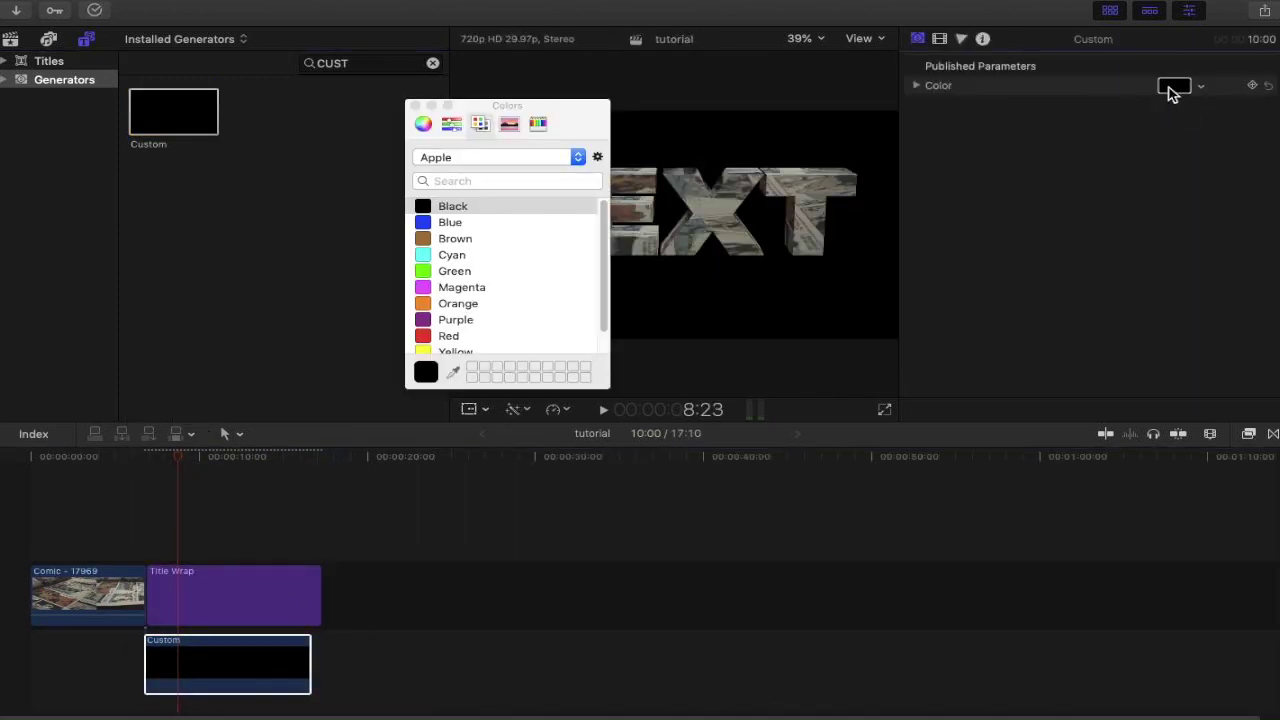
{"action": "left_click", "coordinate": [440, 336]}
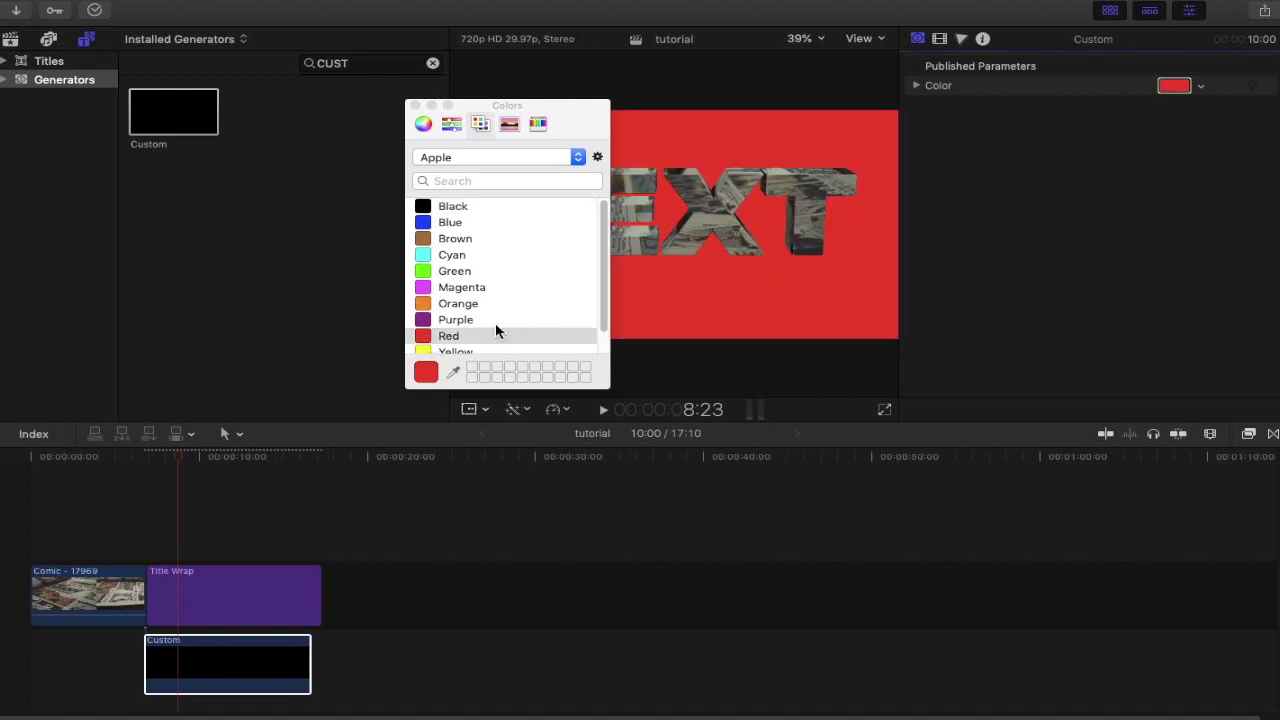
{"action": "left_click", "coordinate": [425, 126]}
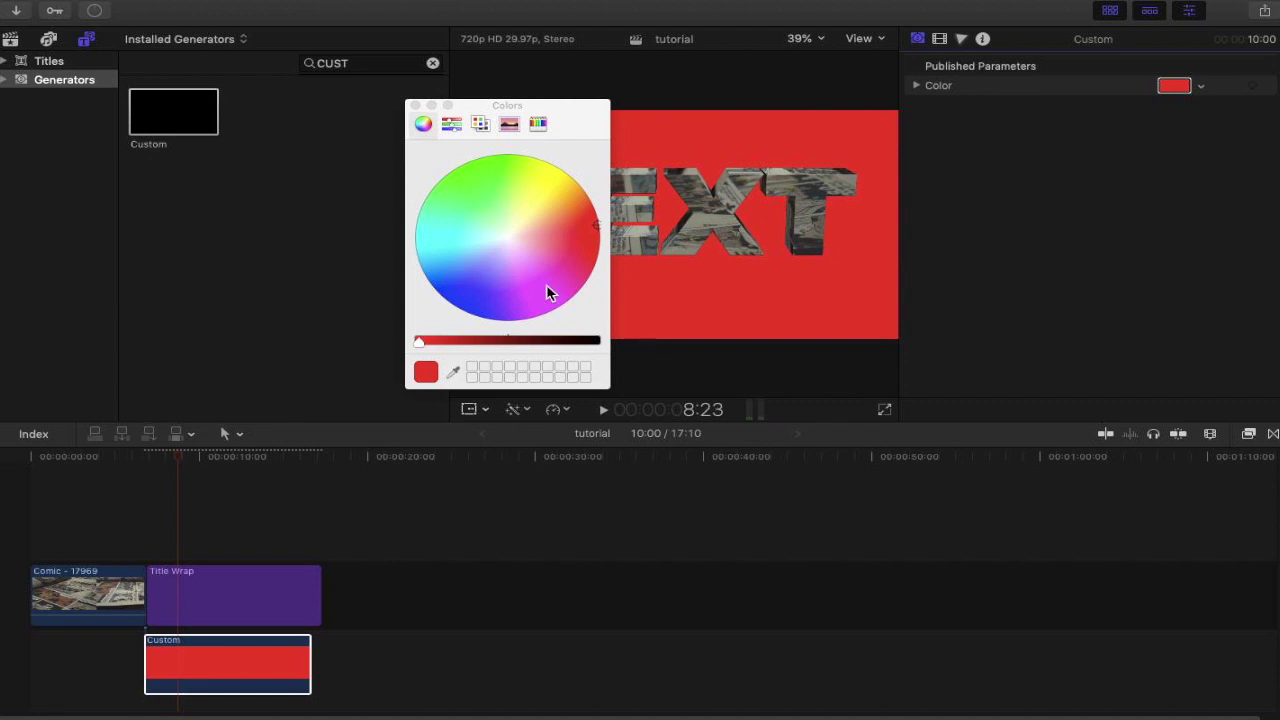
{"action": "left_click_drag", "start_coordinate": [420, 345], "coordinate": [492, 352]}
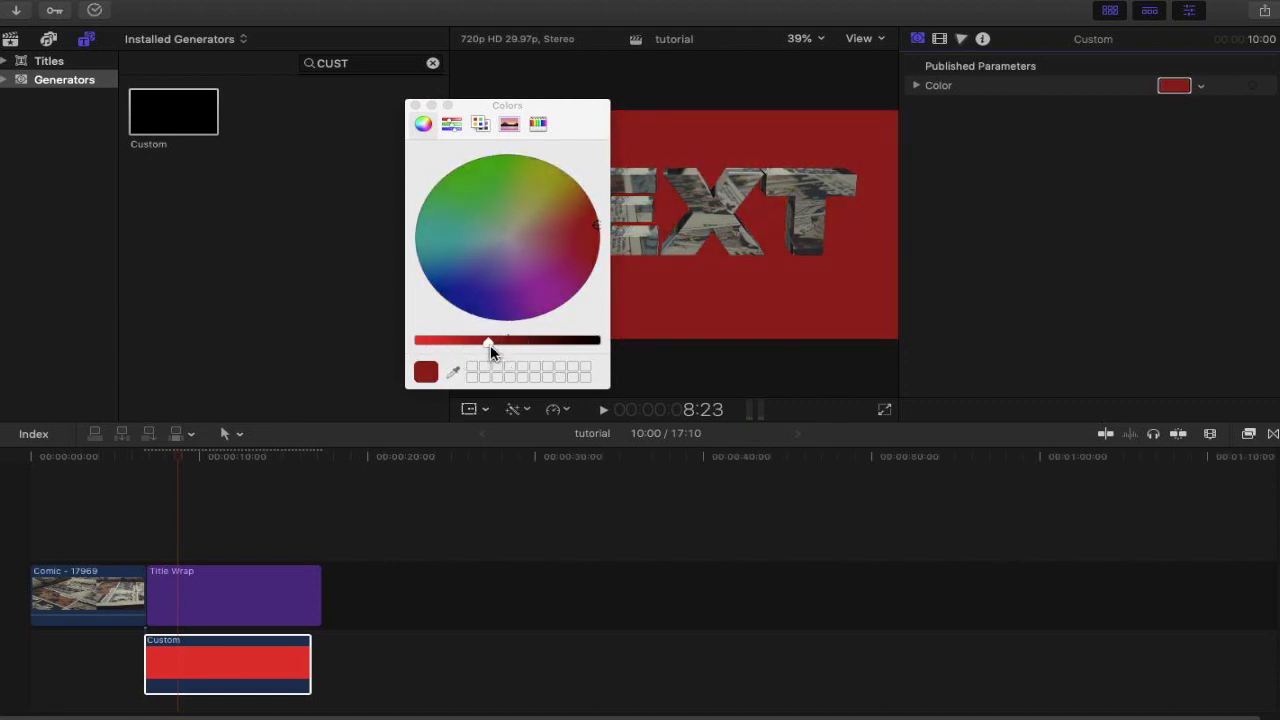
{"action": "left_click_drag", "start_coordinate": [580, 215], "coordinate": [590, 250]}
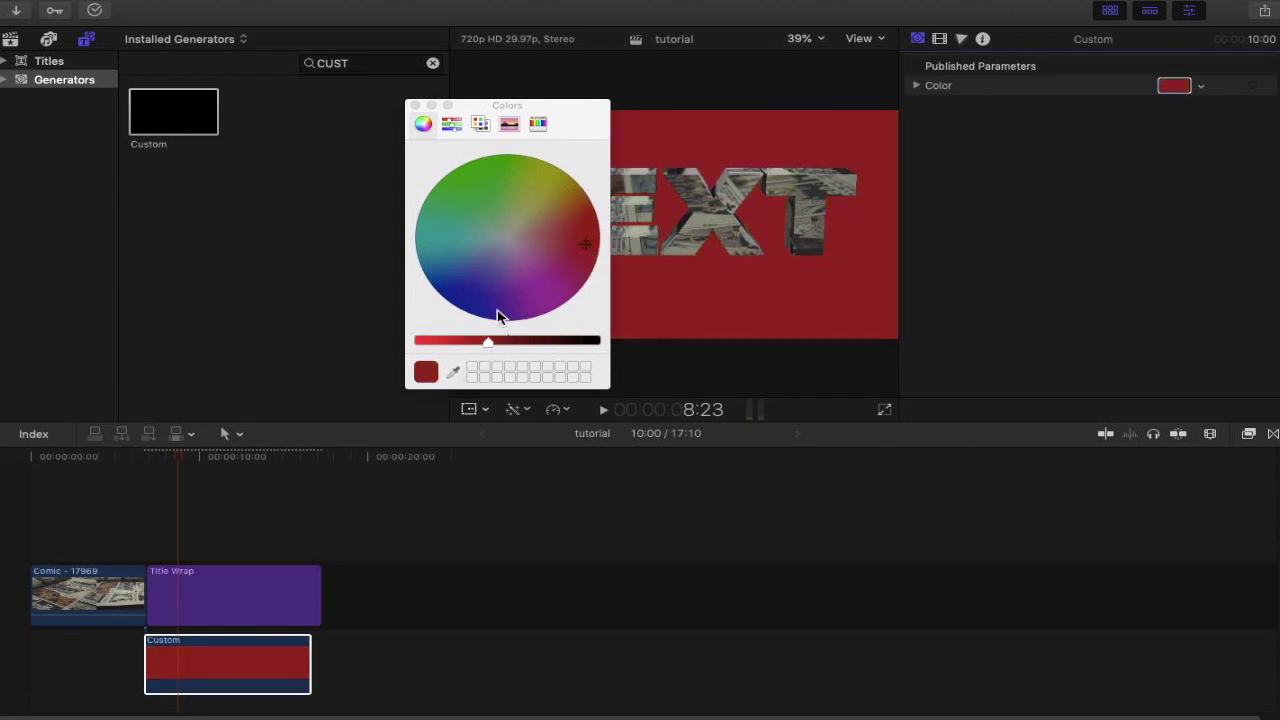
{"action": "left_click", "coordinate": [155, 471]}
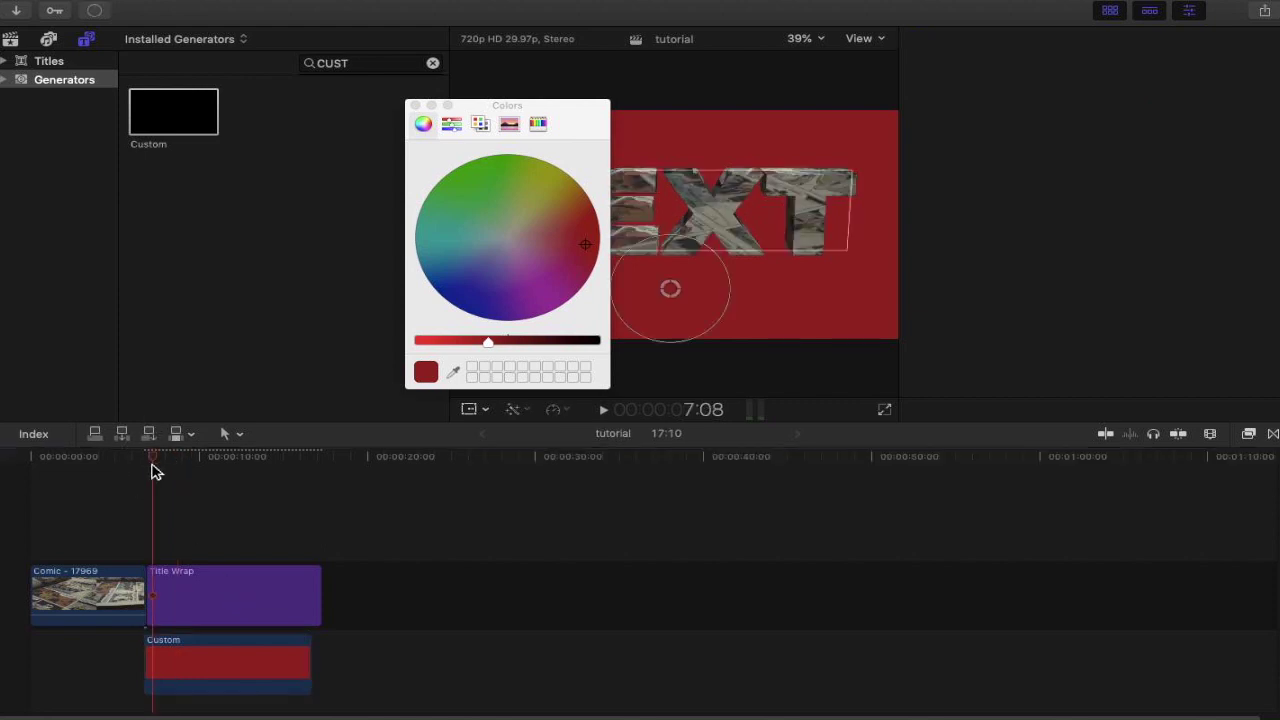
Dismiss the colour picker and preview the tilted comic TEXT title over the dark-red background.
{"action": "left_click", "coordinate": [421, 120]}
{"action": "left_click", "coordinate": [416, 106]}
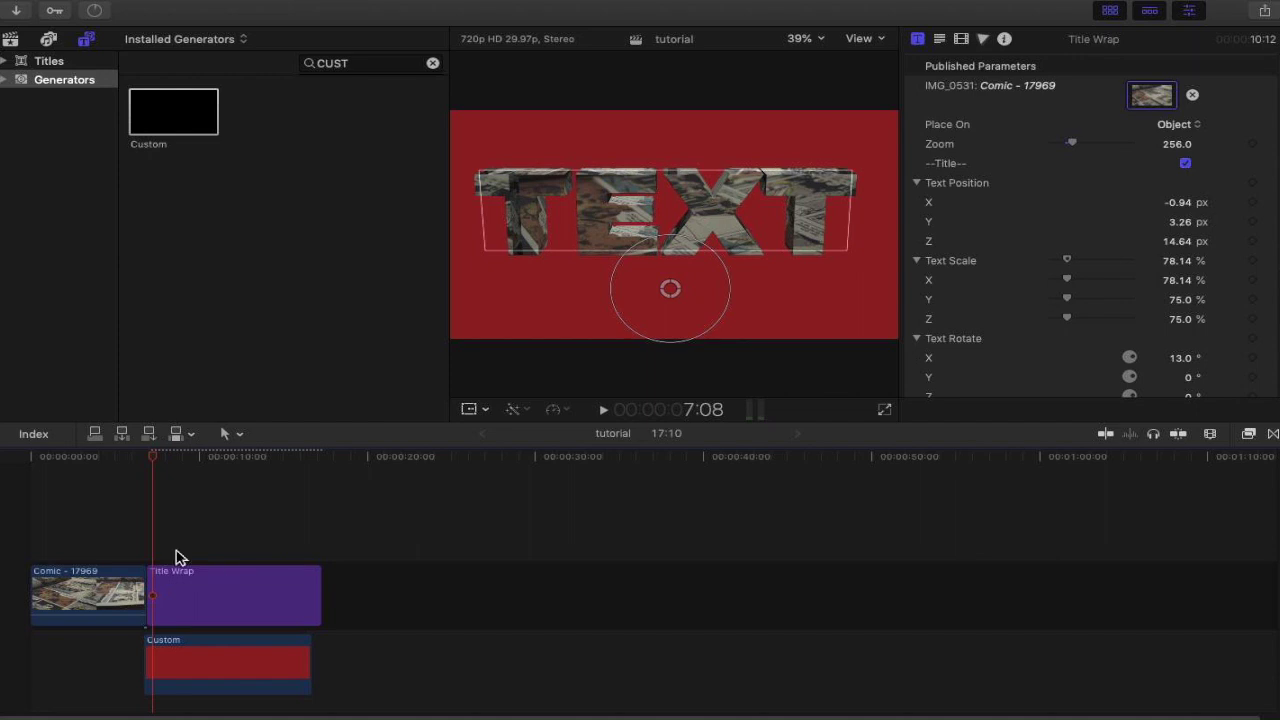
{"action": "mouse_move", "coordinate": [149, 466]}
{"action": "left_mouse_down"}
{"action": "mouse_move", "coordinate": [169, 469]}
{"action": "mouse_move", "coordinate": [158, 467]}
{"action": "left_mouse_up"}
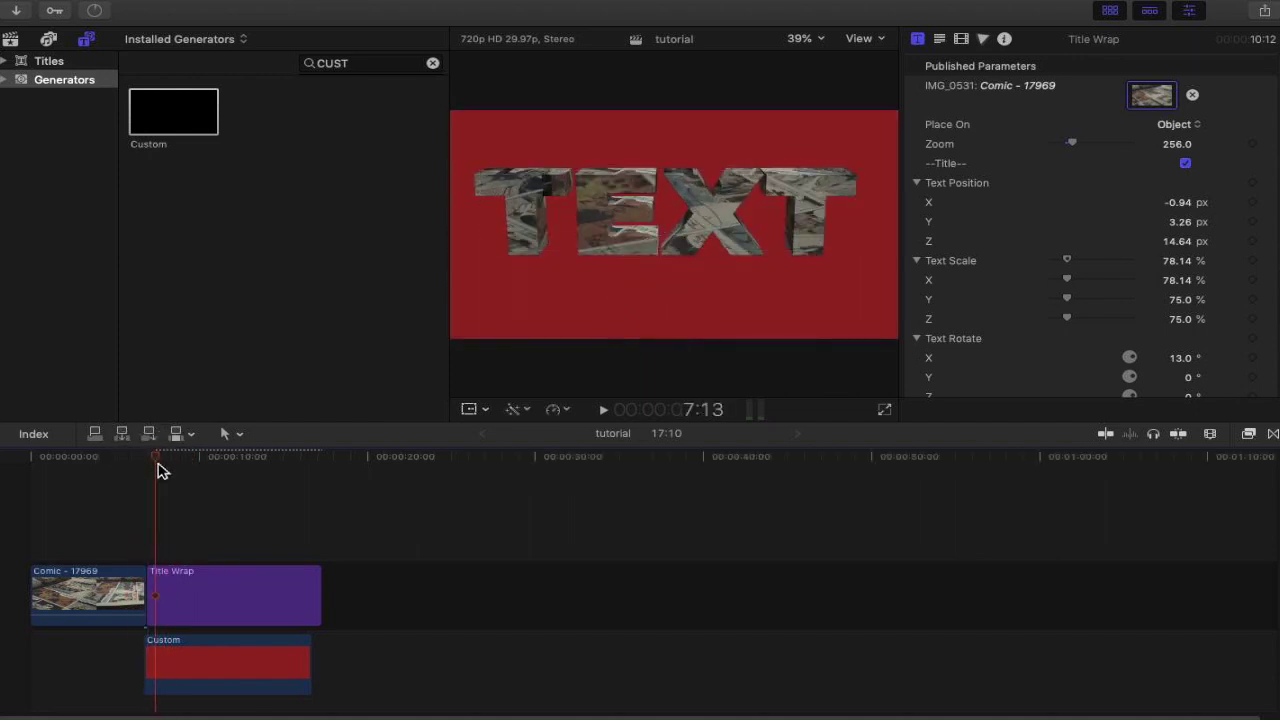
{"action": "key", "text": "space"}
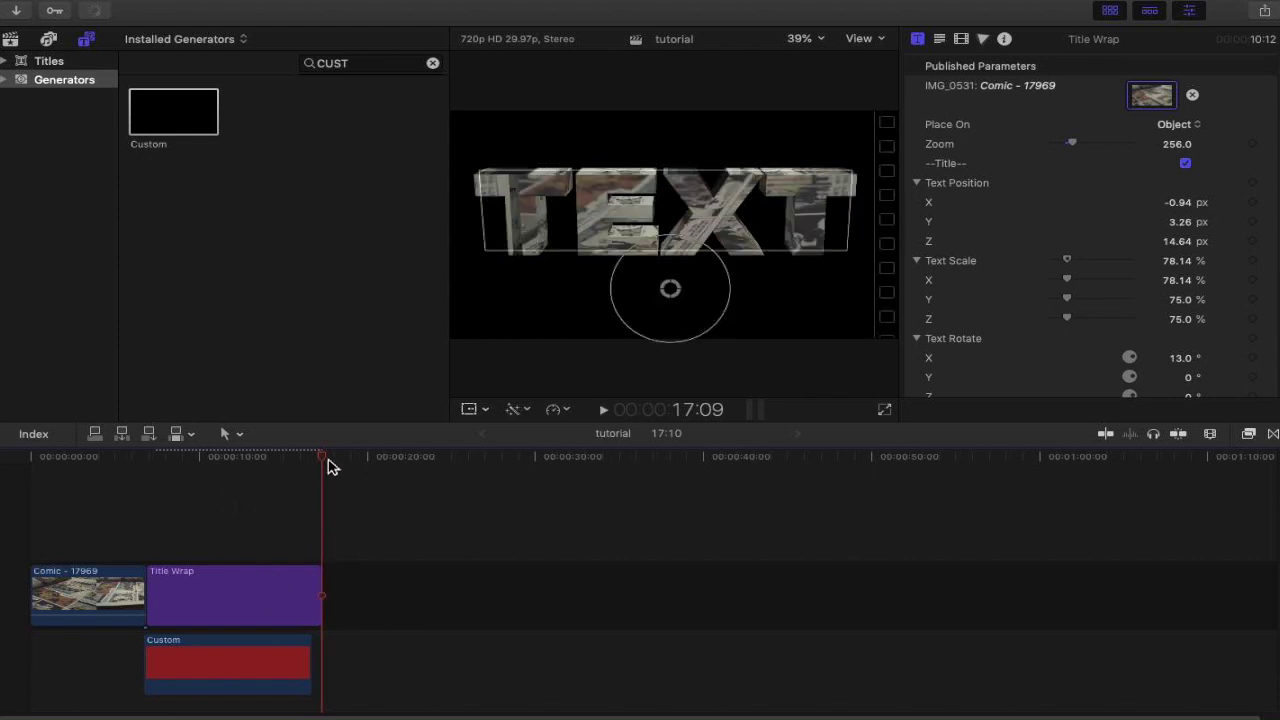
{"action": "left_click_drag", "start_coordinate": [330, 465], "coordinate": [156, 475]}
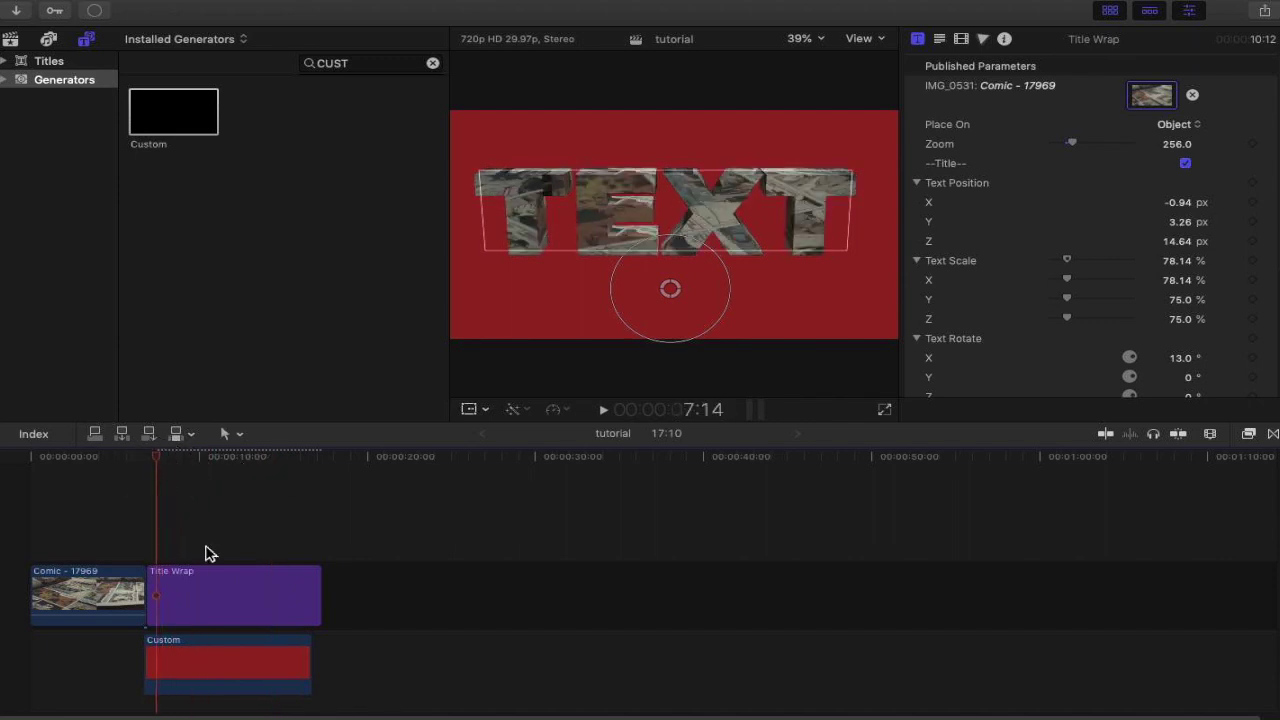
{"action": "left_click", "coordinate": [222, 568]}
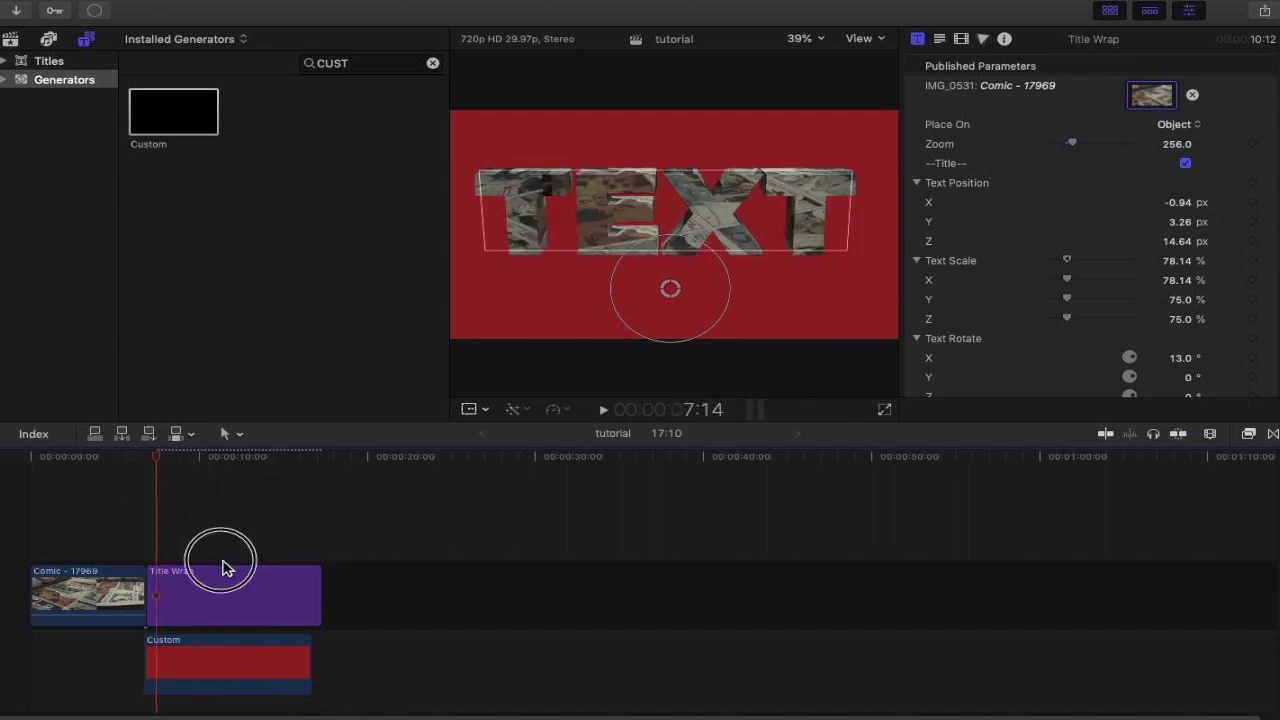
Keyframe Text Rotate X at 13° at the title's start and 2.0° later, then play the animation.
{"action": "left_click", "coordinate": [147, 468]}
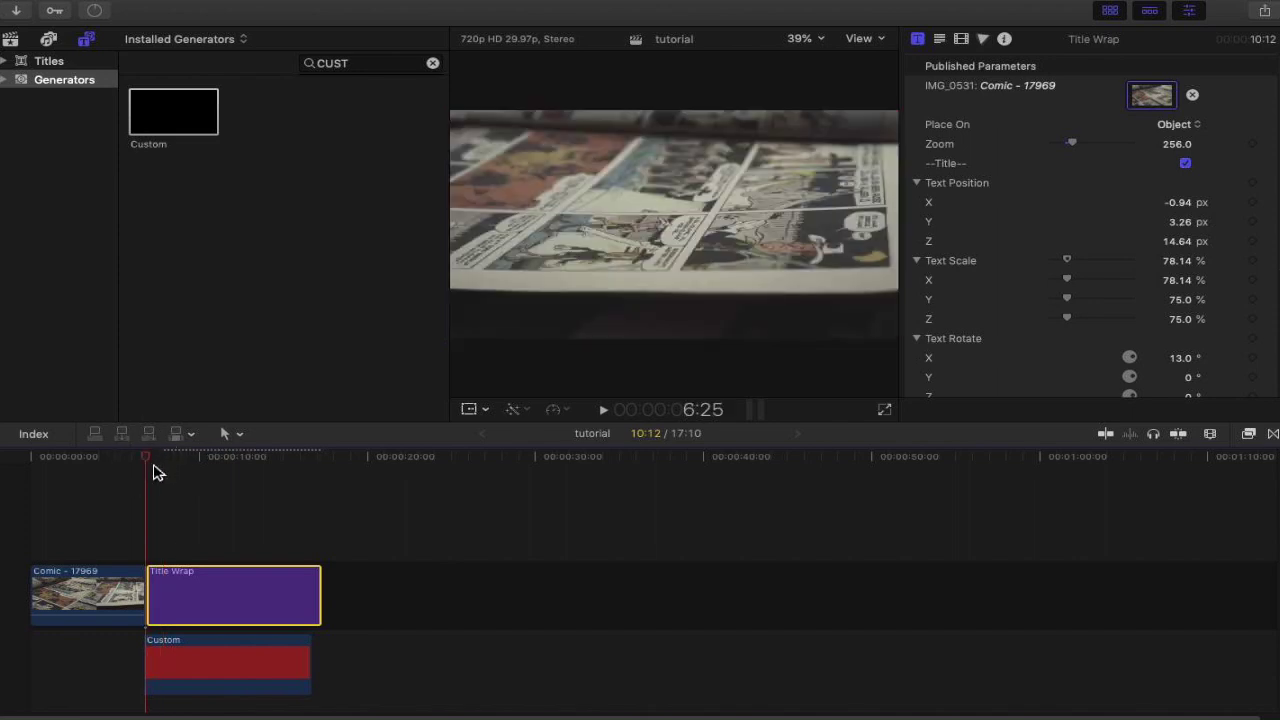
{"action": "left_click_drag", "start_coordinate": [152, 462], "coordinate": [156, 461]}
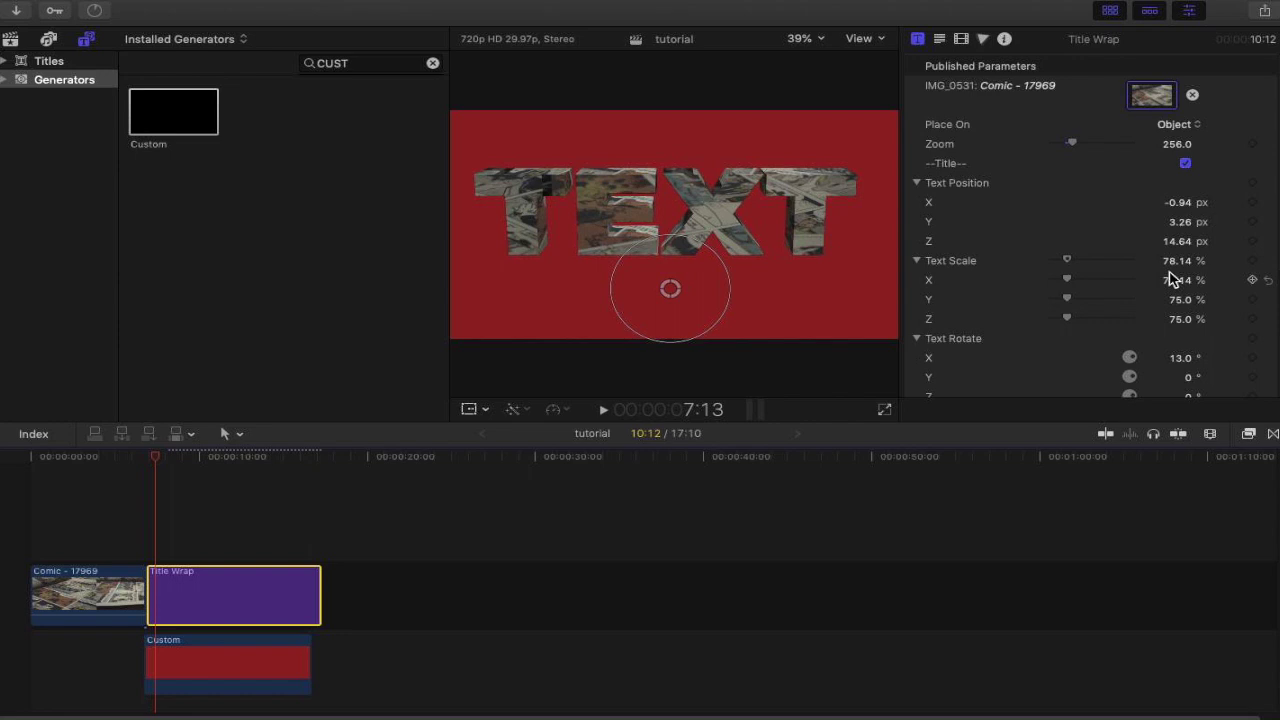
{"action": "scroll", "coordinate": [1088, 315], "scroll_direction": "down", "scroll_amount": 1}
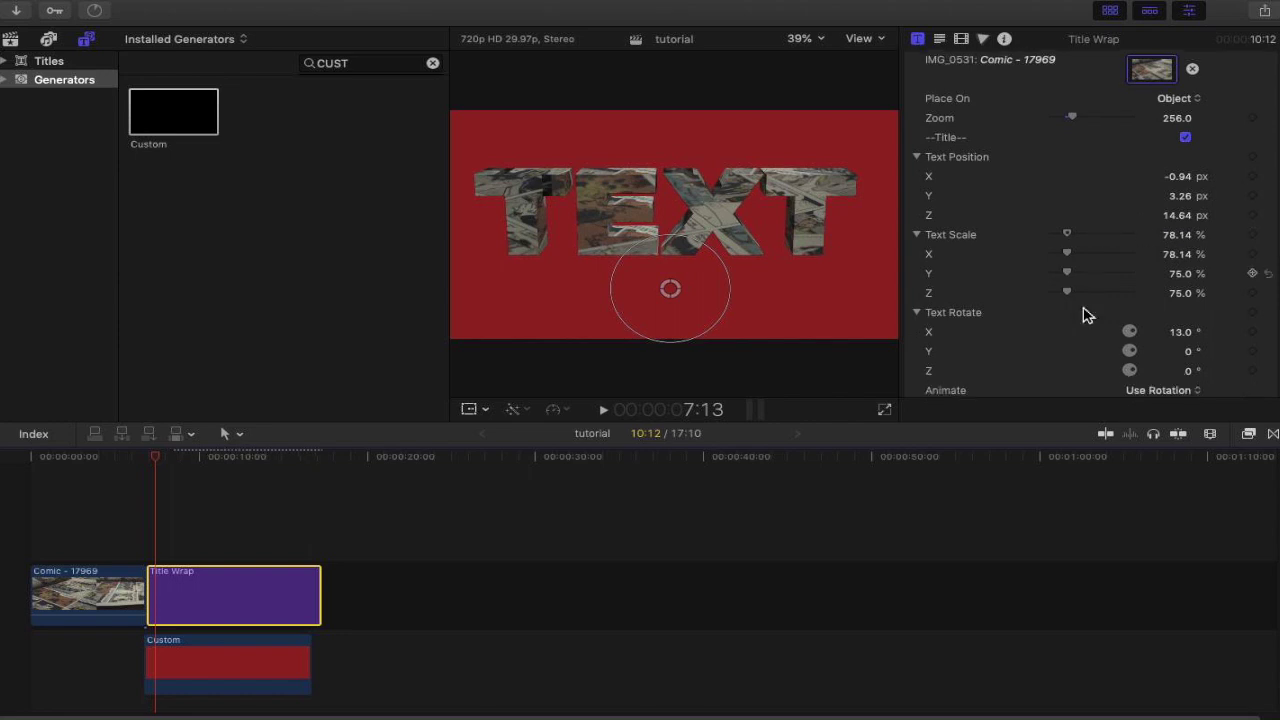
{"action": "left_click", "coordinate": [1252, 329]}
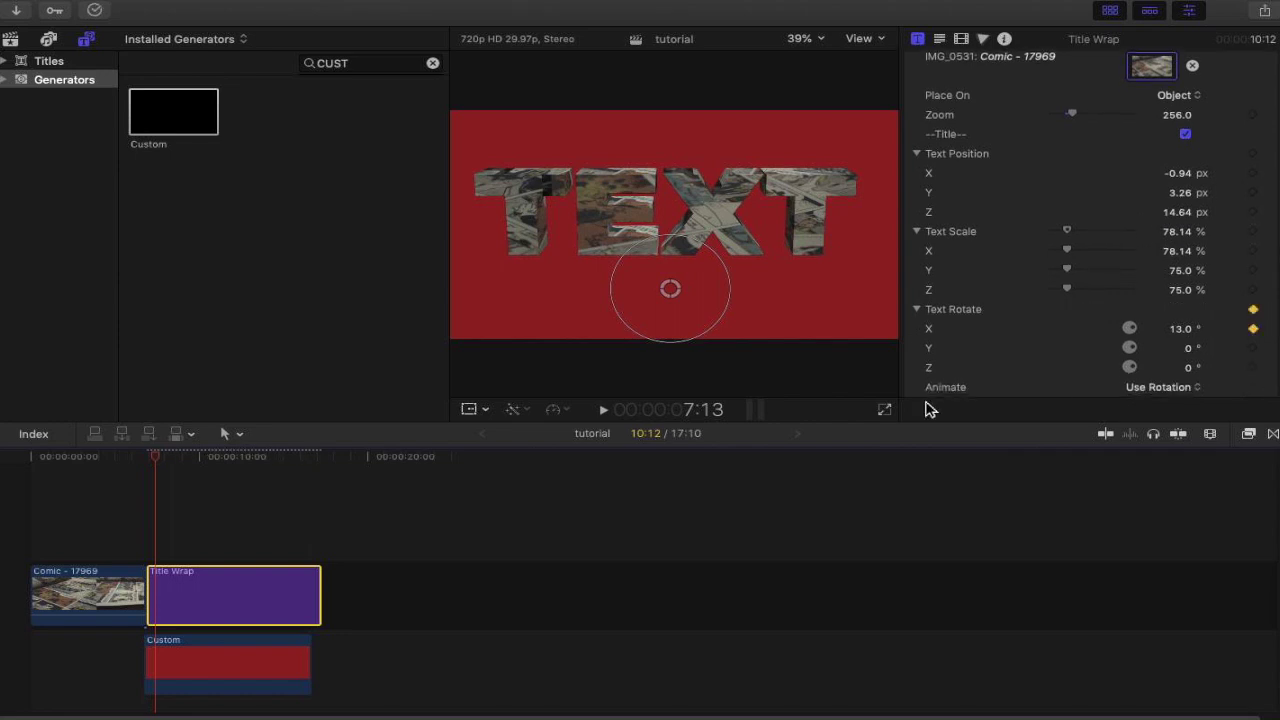
{"action": "left_click_drag", "start_coordinate": [157, 463], "coordinate": [242, 491]}
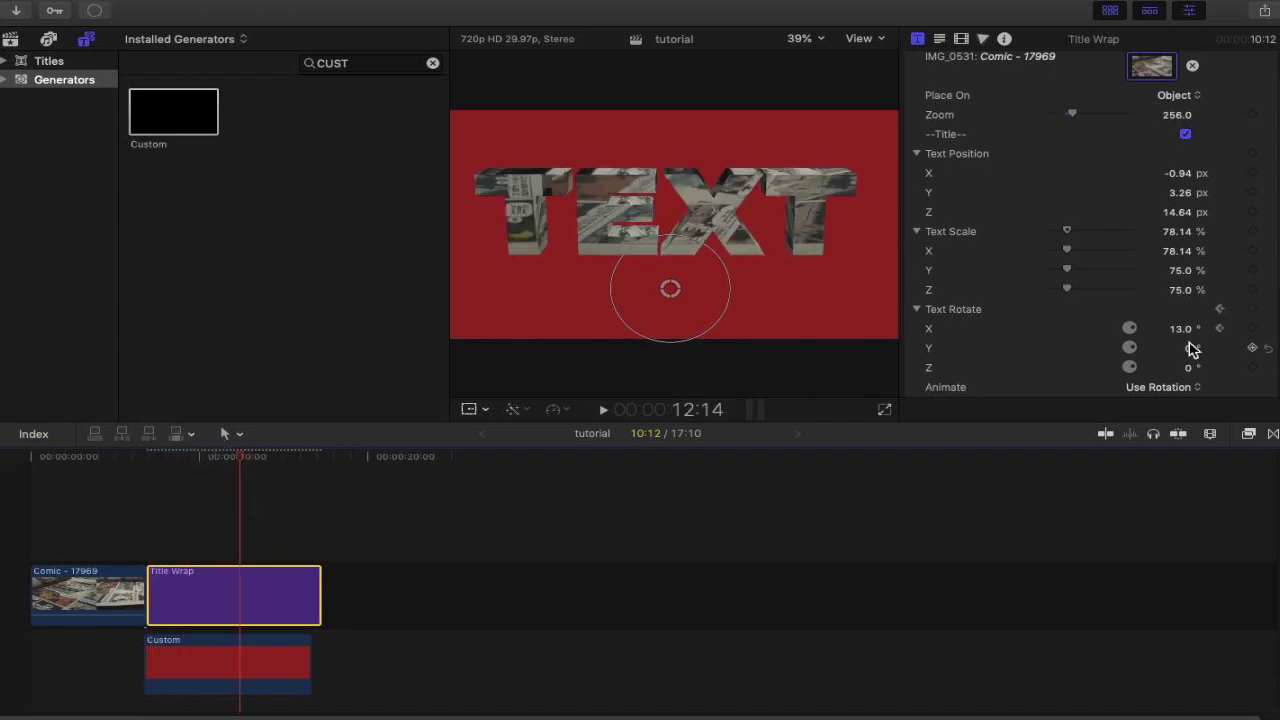
{"action": "mouse_move", "coordinate": [1183, 333]}
{"action": "left_mouse_down"}
{"action": "mouse_move", "coordinate": [1205, 333]}
{"action": "mouse_move", "coordinate": [1180, 333]}
{"action": "left_mouse_up"}
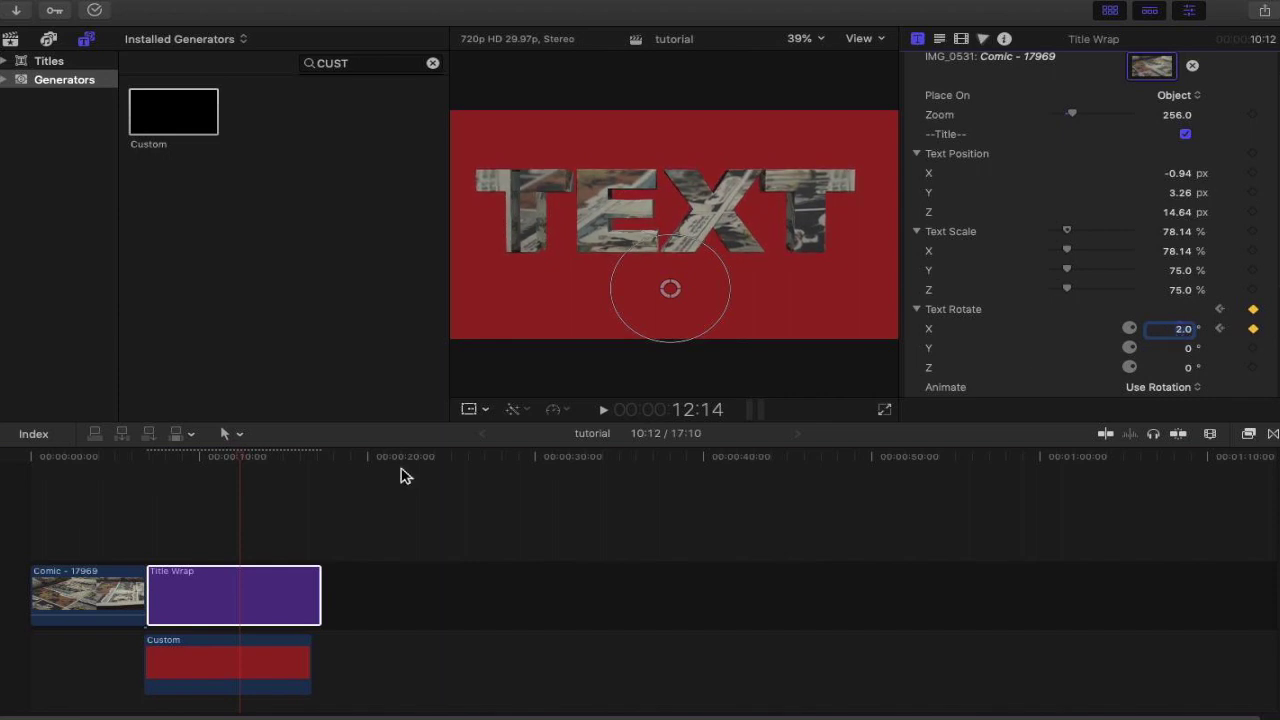
{"action": "left_click", "coordinate": [150, 460]}
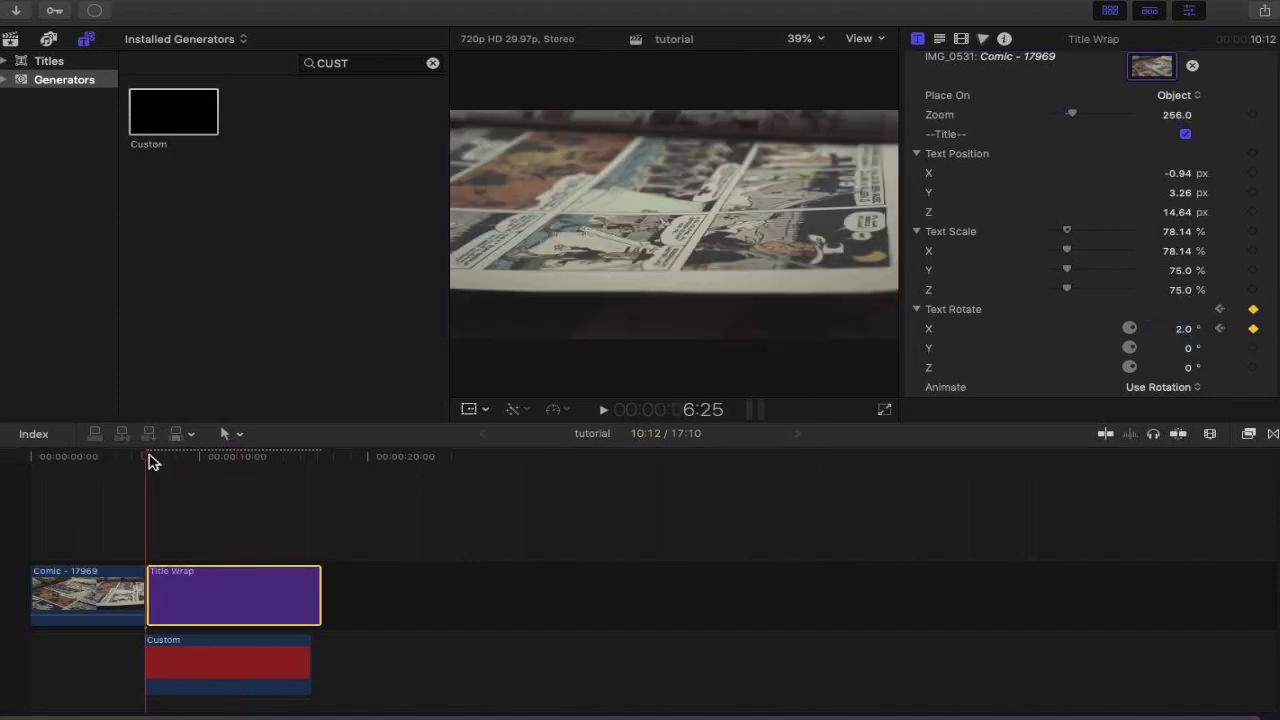
{"action": "key", "text": "space"}
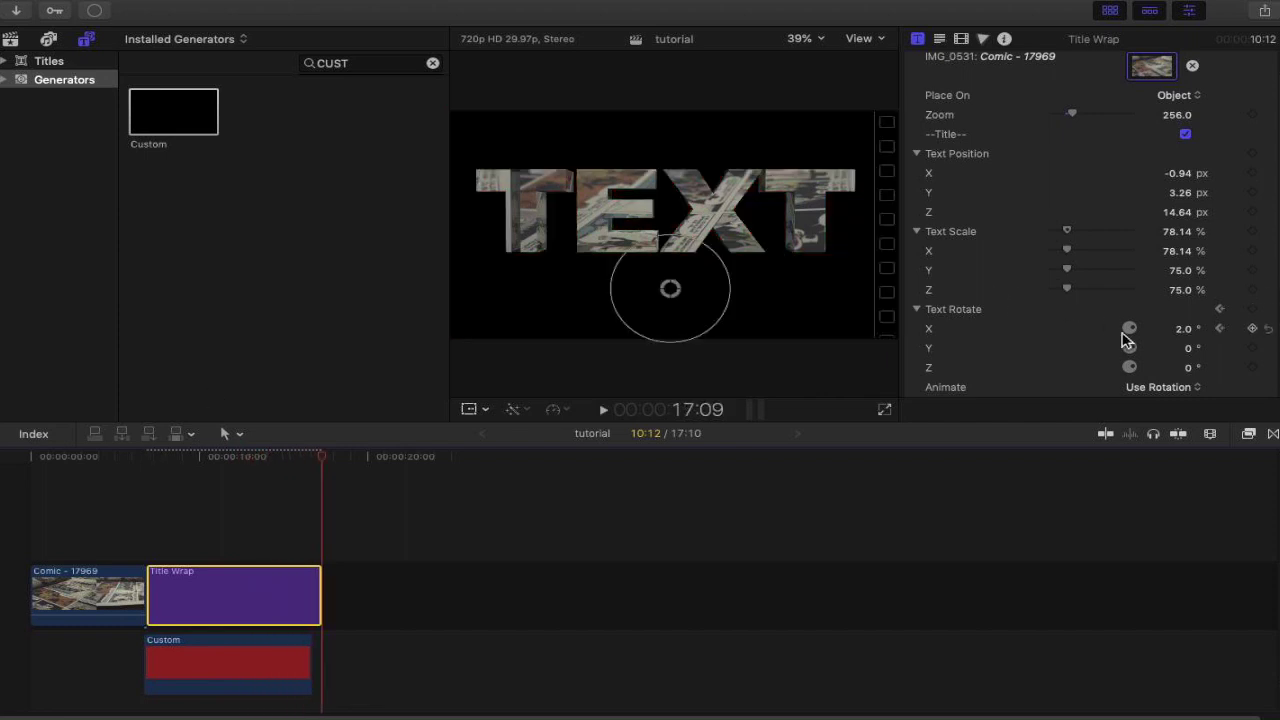
{"action": "scroll", "coordinate": [990, 334], "scroll_direction": "down", "scroll_amount": 8}
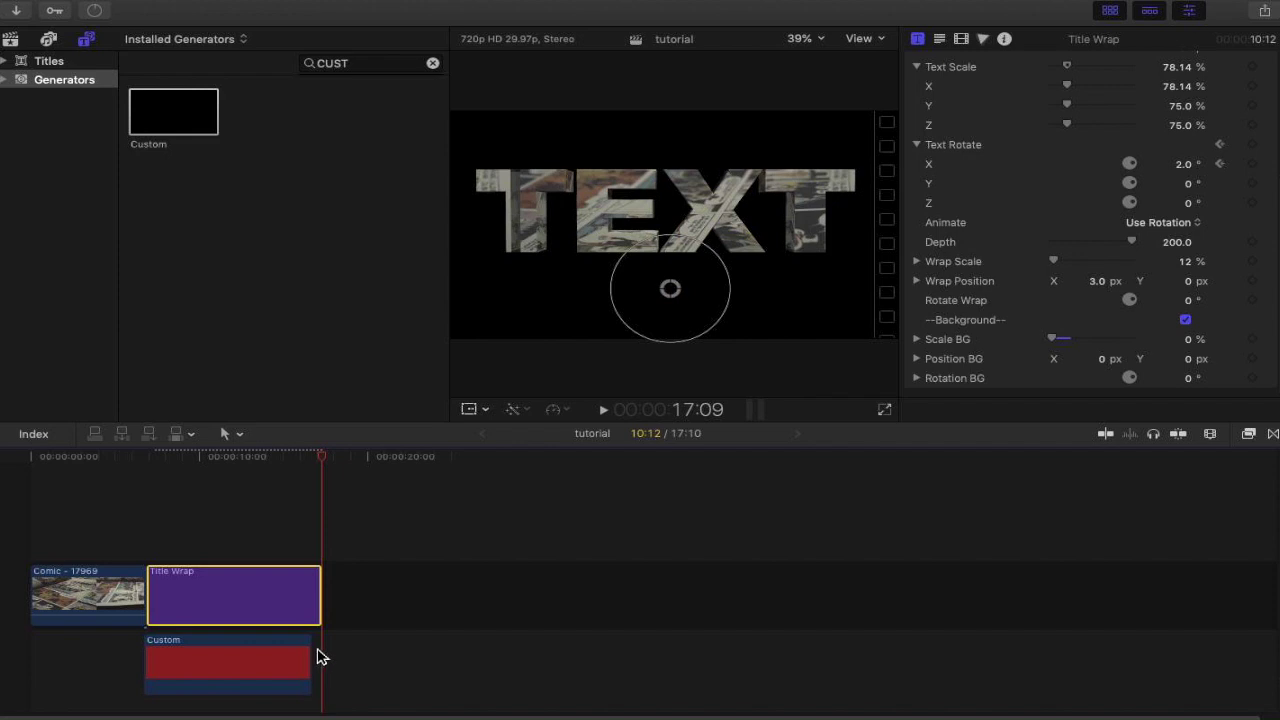
Drag the Custom generator's right edge past the Title Wrap's end, leaving the playhead at 10:21.
{"action": "left_click_drag", "start_coordinate": [312, 654], "coordinate": [328, 654]}
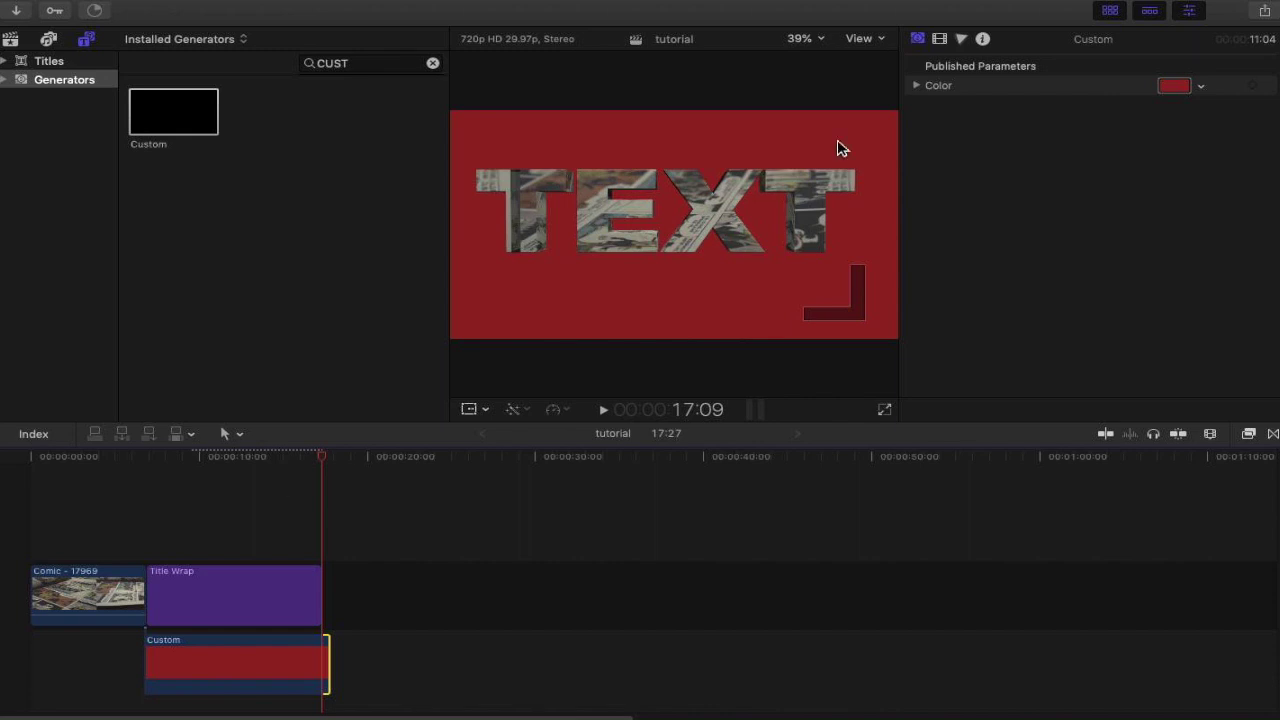
{"action": "left_click", "coordinate": [284, 614]}
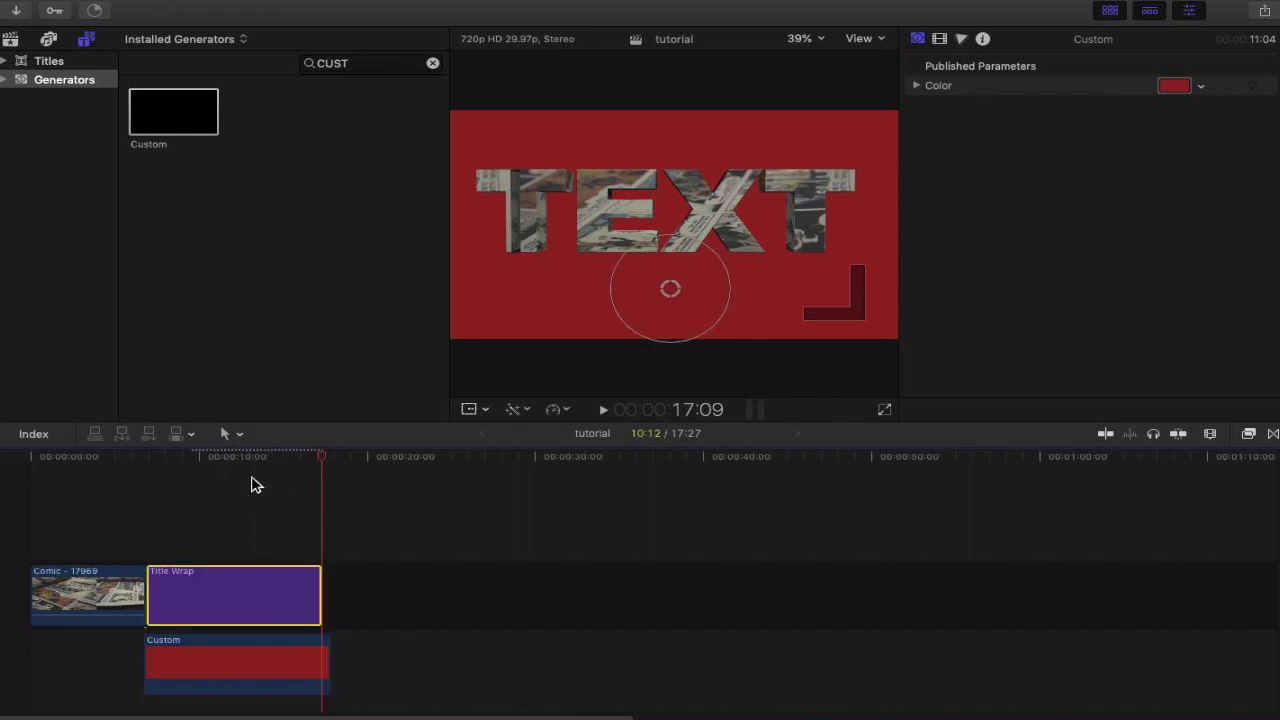
{"action": "left_click", "coordinate": [214, 466]}
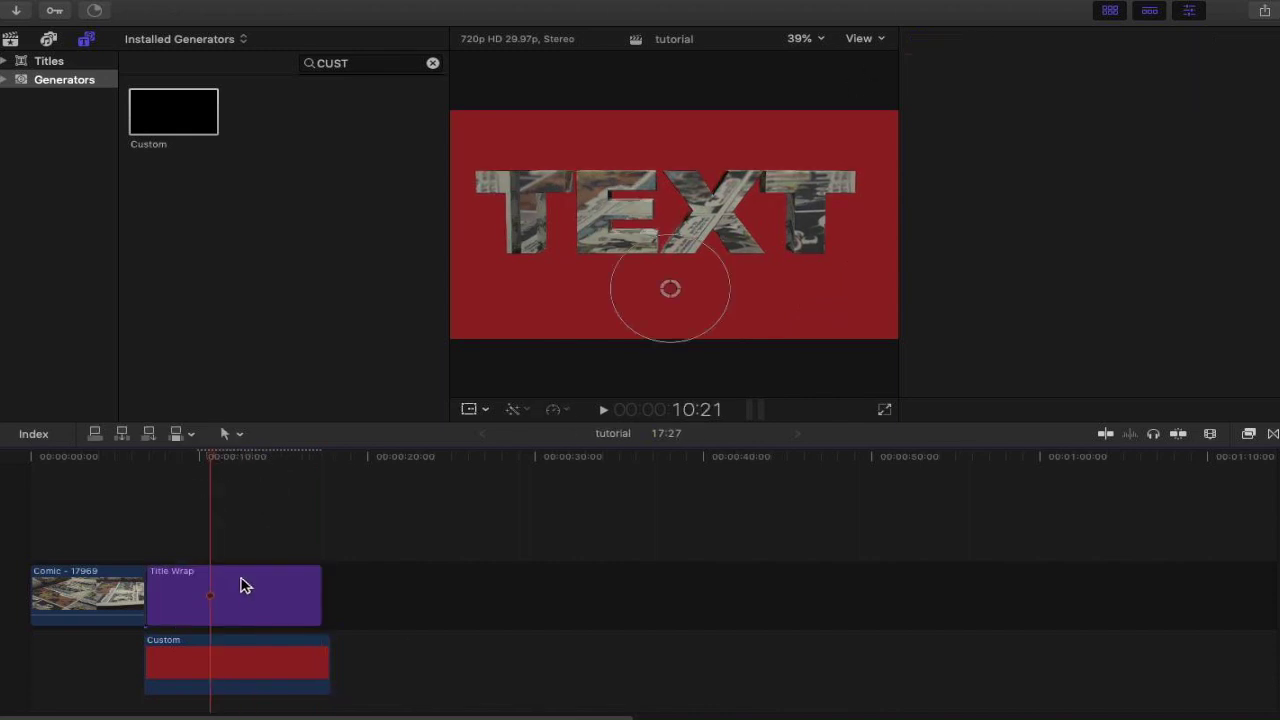
Change the Title Wrap's font to Avengeance in the Text inspector.
{"action": "key", "text": "c"}
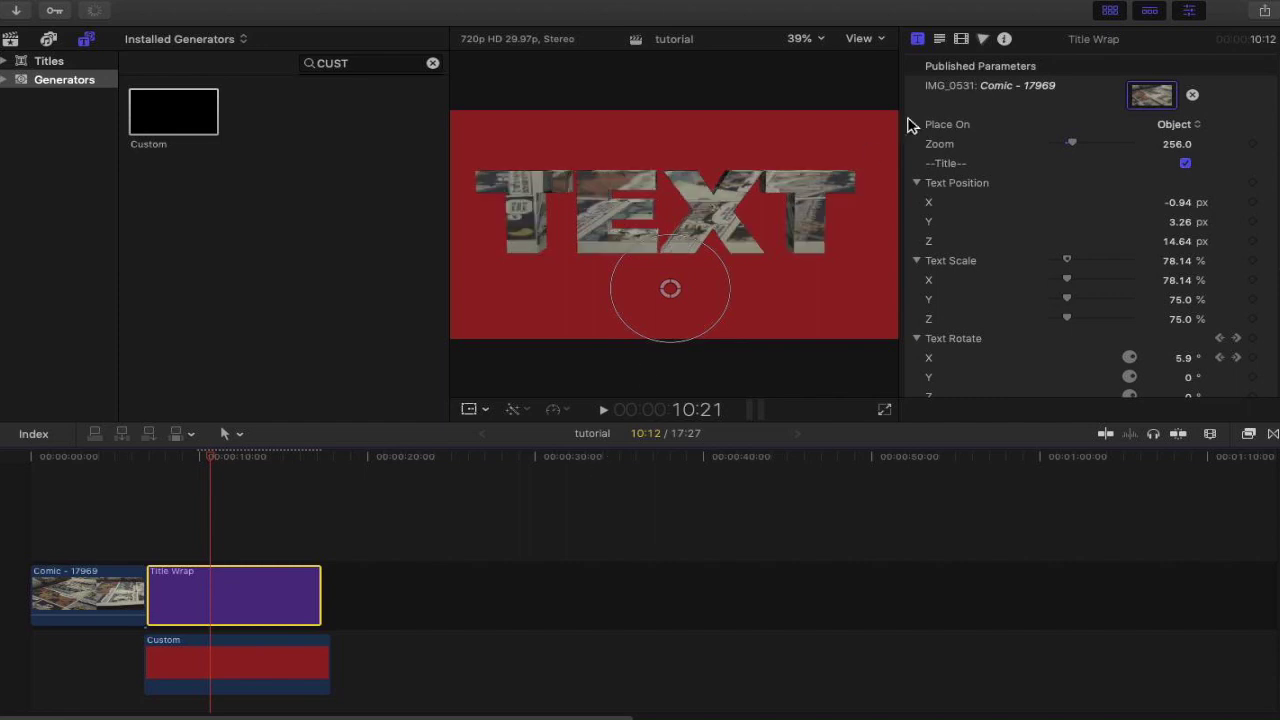
{"action": "left_click", "coordinate": [939, 41]}
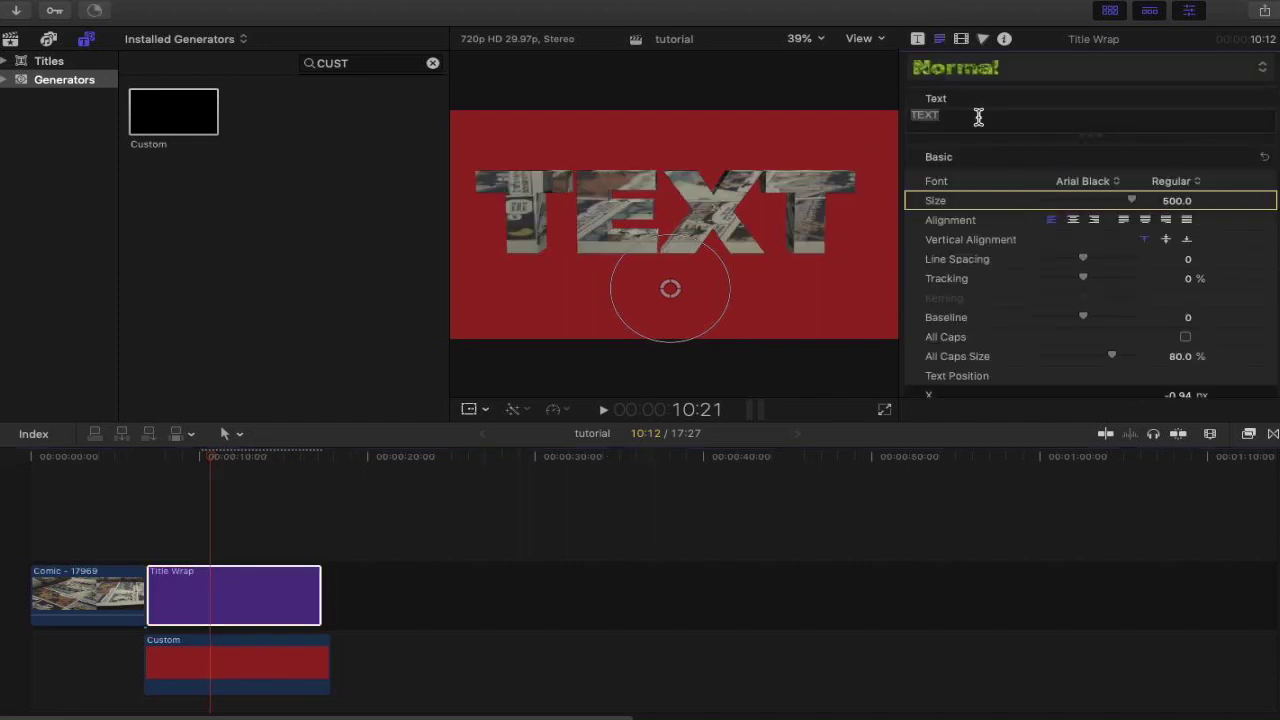
{"action": "left_click", "coordinate": [1115, 182]}
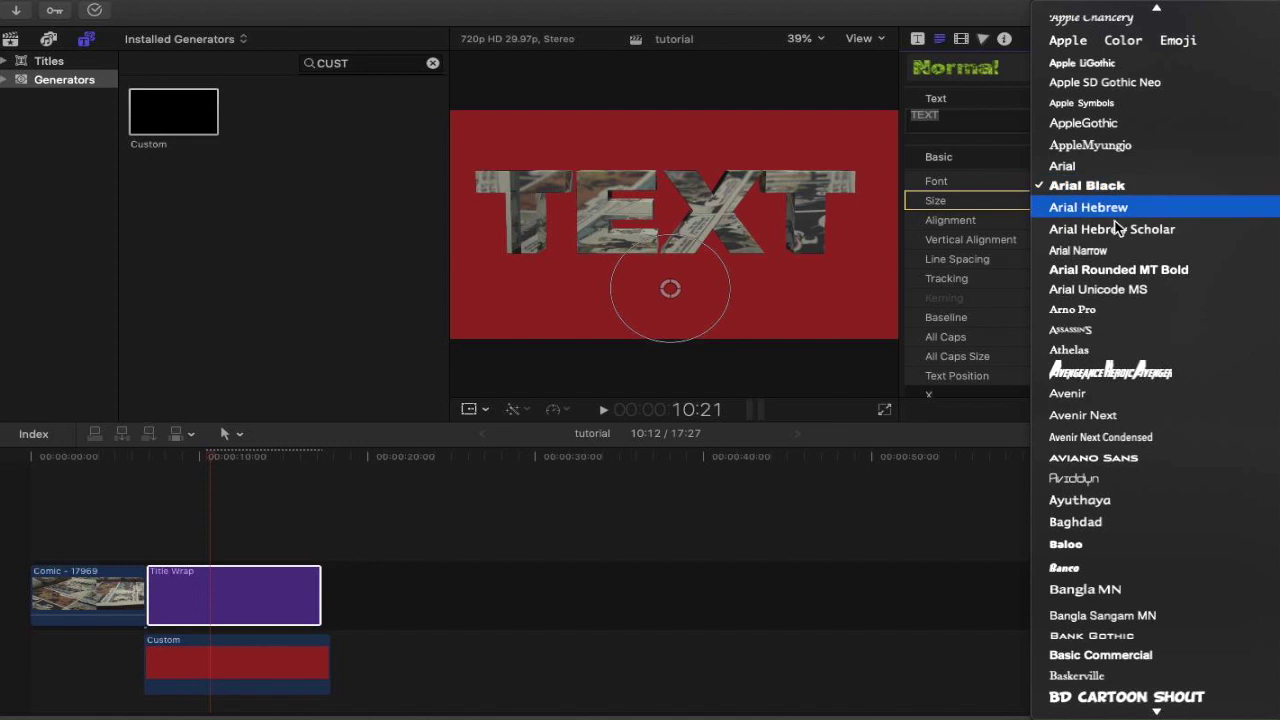
{"action": "left_click", "coordinate": [1104, 377]}
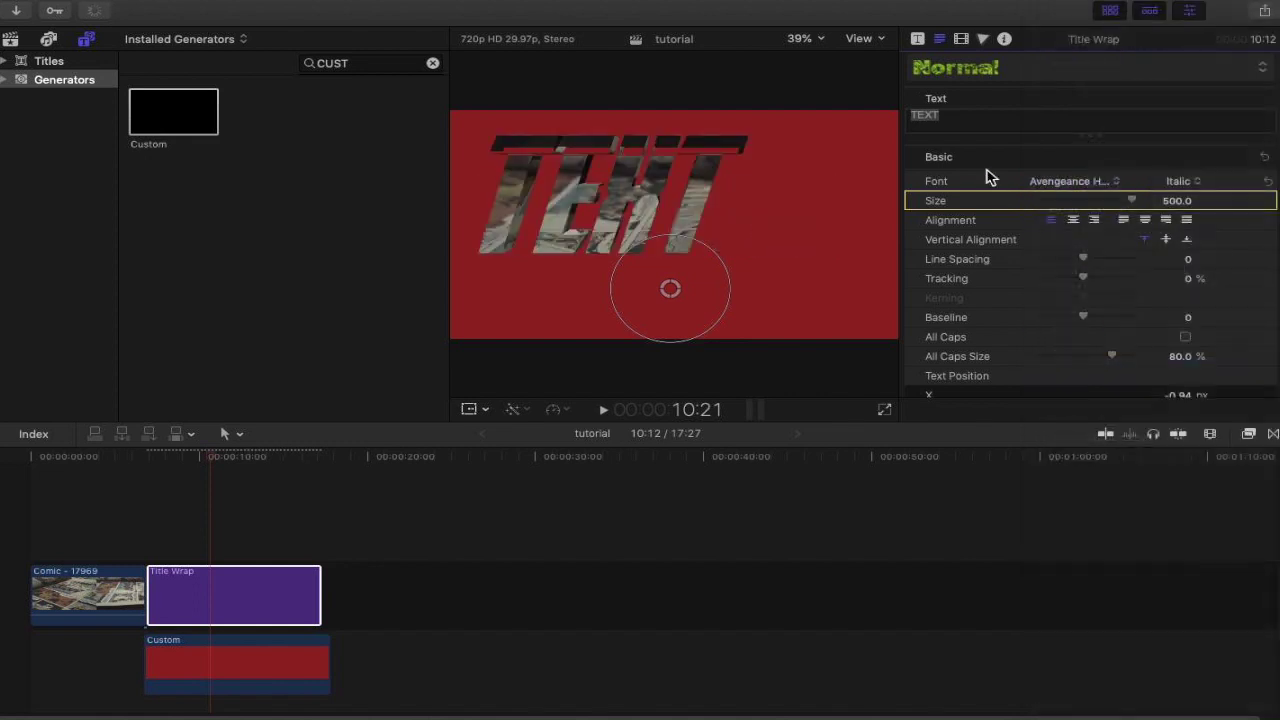
Replace the word TEXT with AVENGERS and reduce the text size to 288.
{"action": "left_click", "coordinate": [973, 120]}
{"action": "left_click_drag", "start_coordinate": [973, 120], "coordinate": [770, 82]}
{"action": "type", "text": "AVENGERS"}
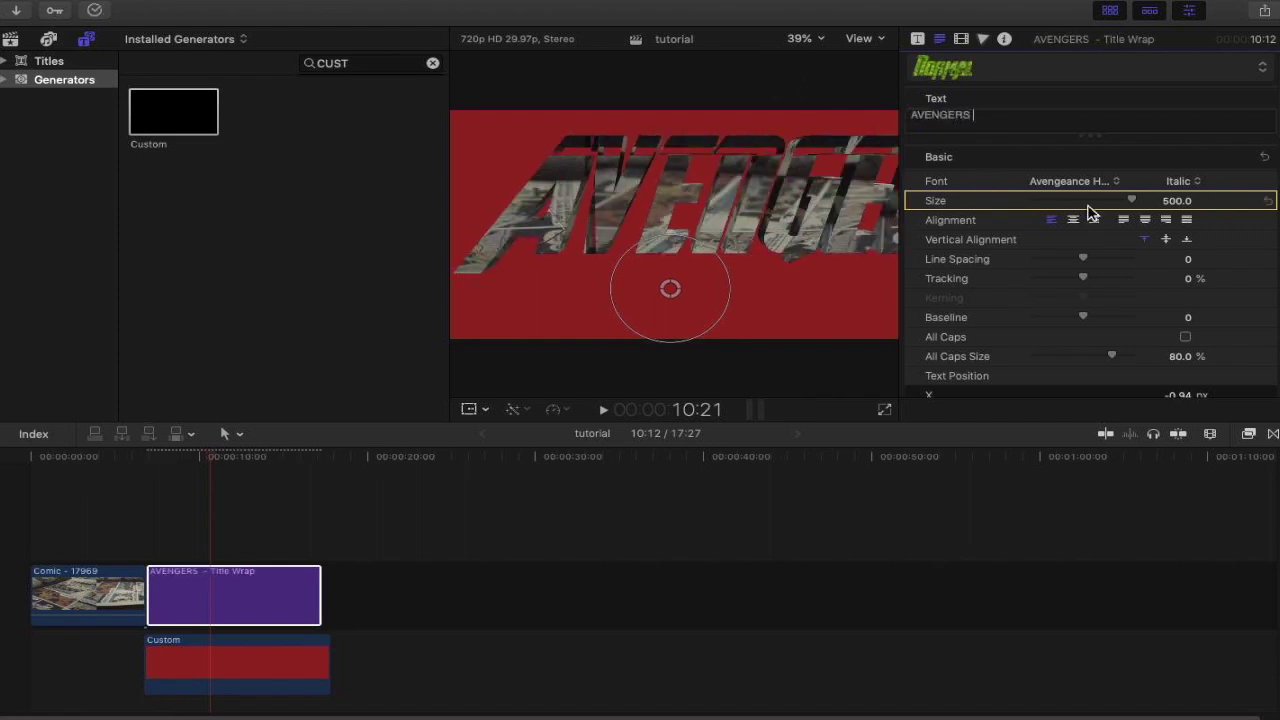
{"action": "mouse_move", "coordinate": [1131, 201]}
{"action": "left_mouse_down"}
{"action": "mouse_move", "coordinate": [1117, 205]}
{"action": "mouse_move", "coordinate": [1149, 212]}
{"action": "left_mouse_up"}
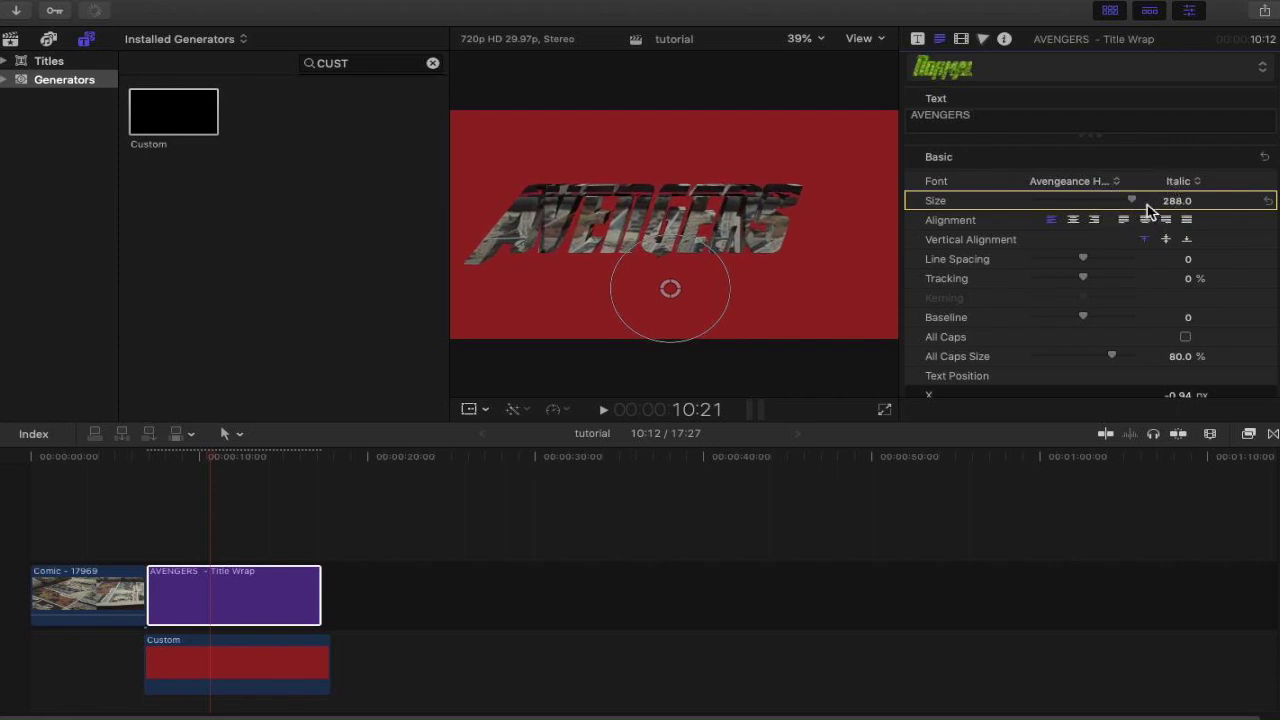